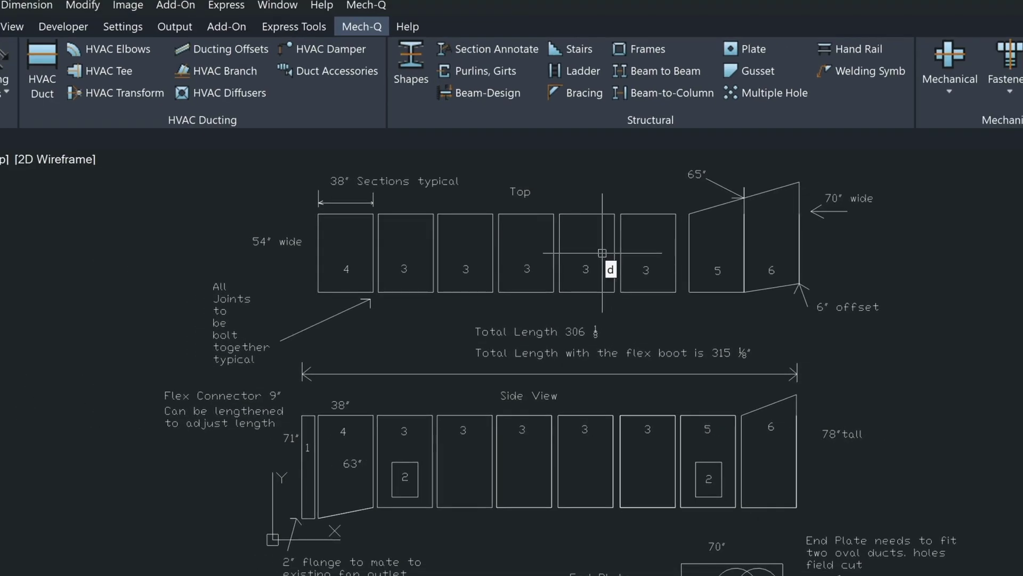
Step: Run DIMSCALE and keep the current dimension scale of 24
key("BackSpace")
key("BackSpace")
type("im")
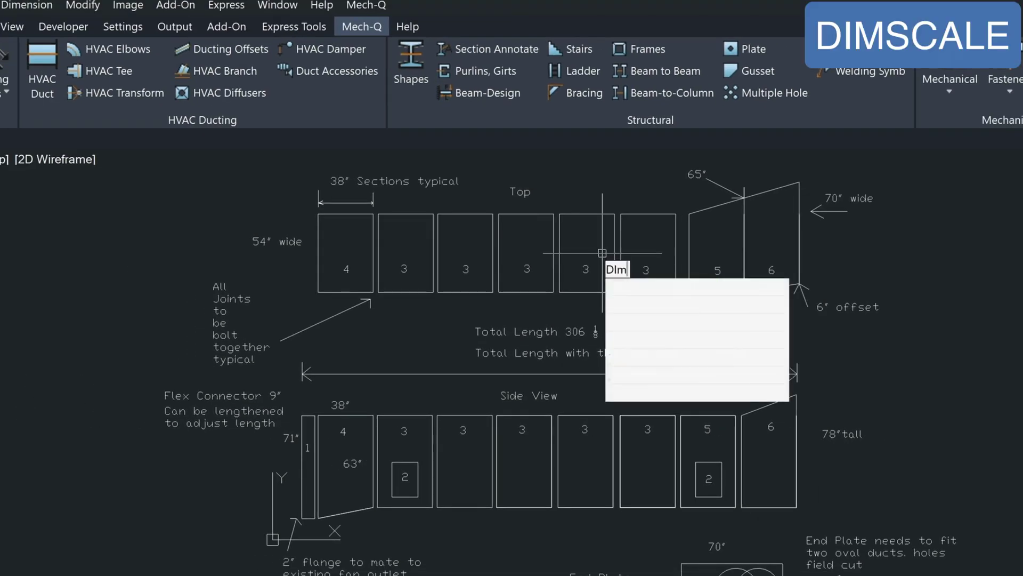
type("scale")
key("Return")
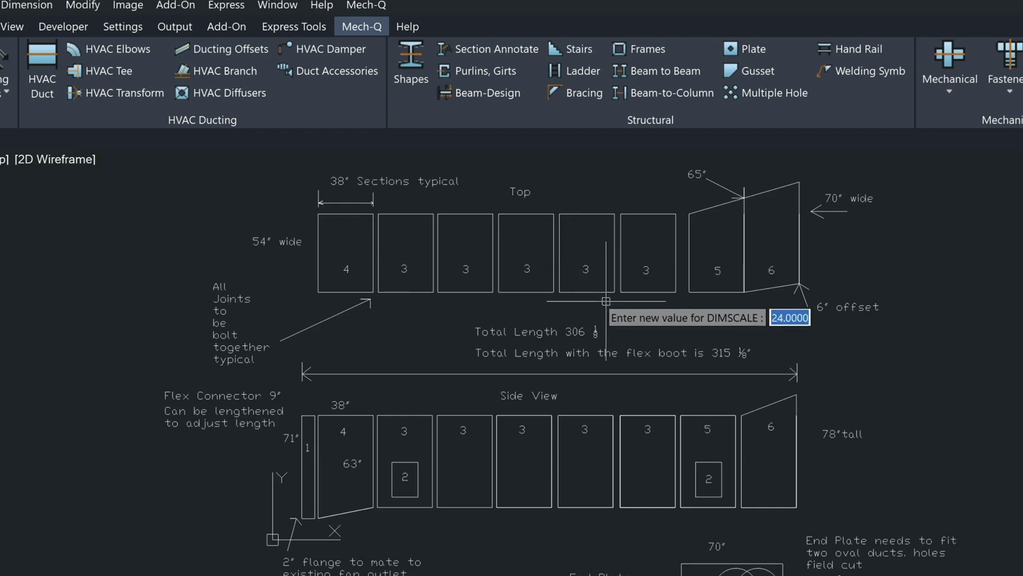
key("Return")
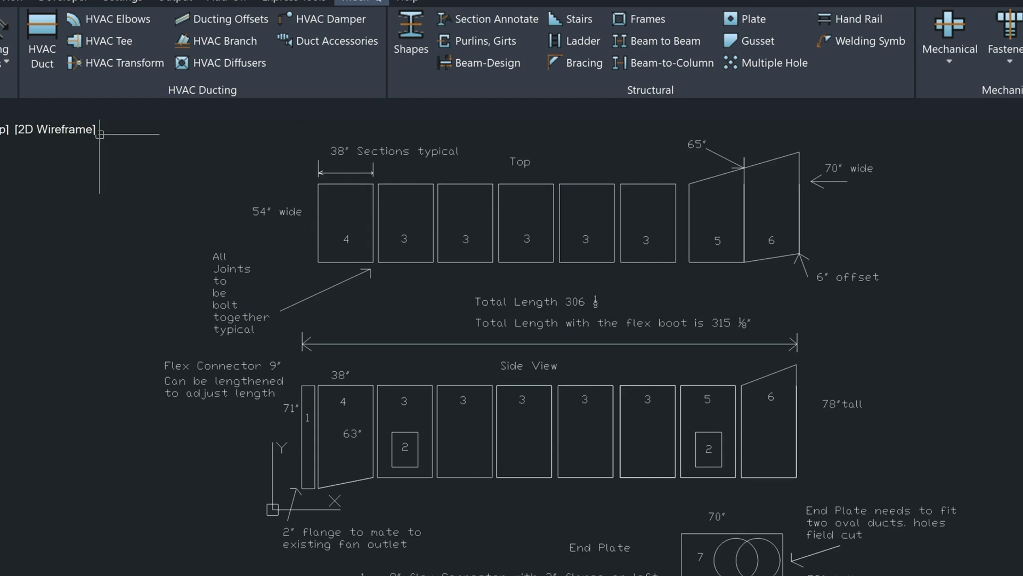
Step: Open HVAC Duct on the Mech-Q ribbon, move its dialog aside, and enter a 54 x 63 duct size
left_click(43, 27)
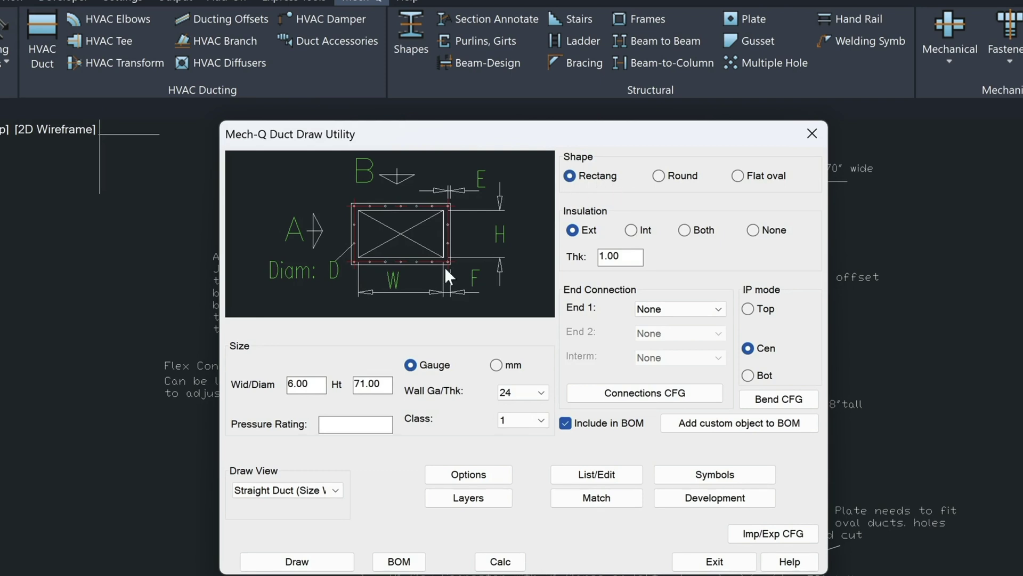
mouse_move(380, 129)
left_mouse_down()
mouse_move(750, 133)
mouse_move(761, 142)
left_mouse_up()
left_click_drag(696, 395, 653, 399)
type("54")
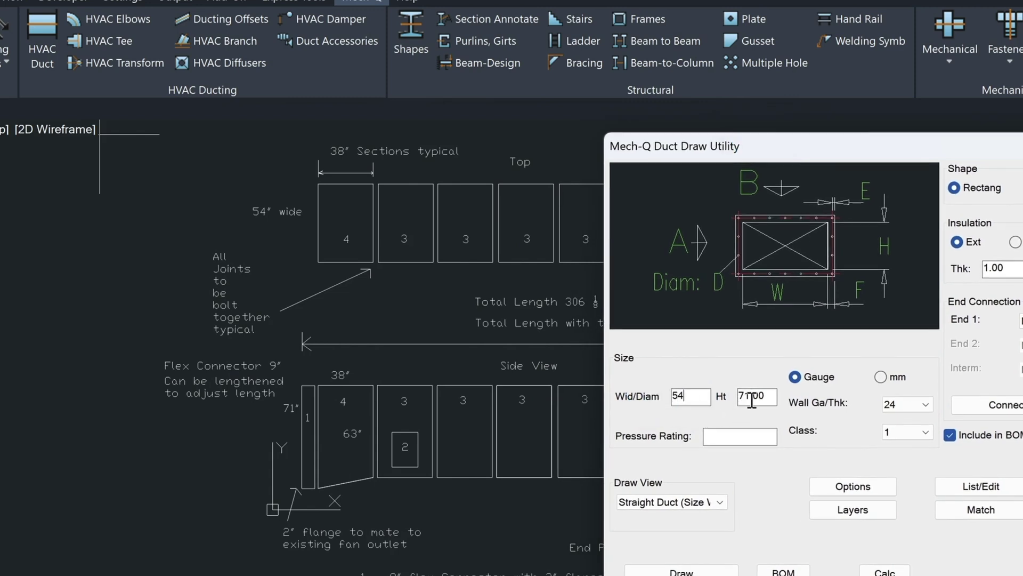
left_click_drag(769, 396, 722, 400)
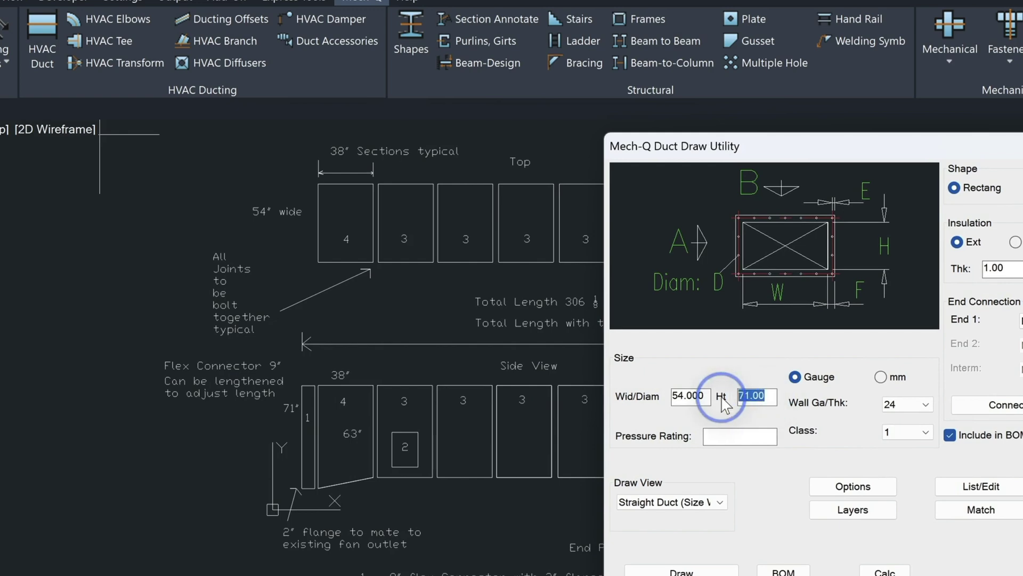
type("63")
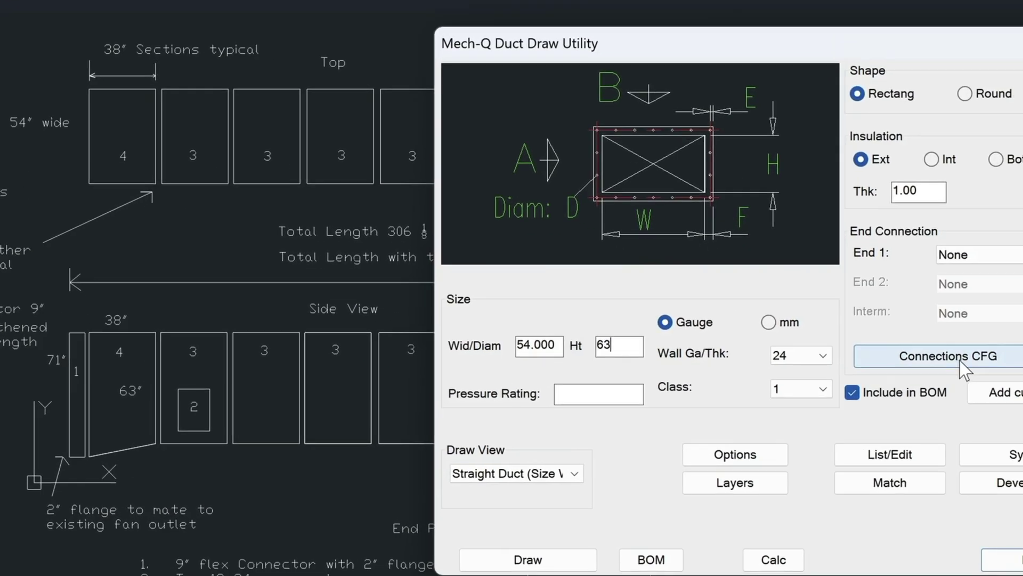
Step: Set flange connections at the ends and every 38 inches, with 3/16 flange thickness
left_click(1015, 406)
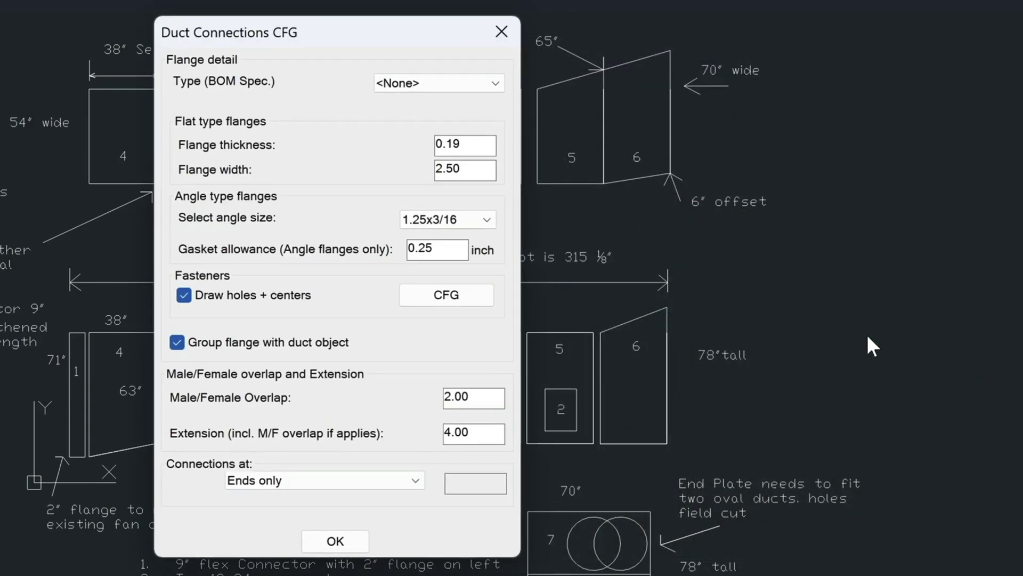
left_click(375, 480)
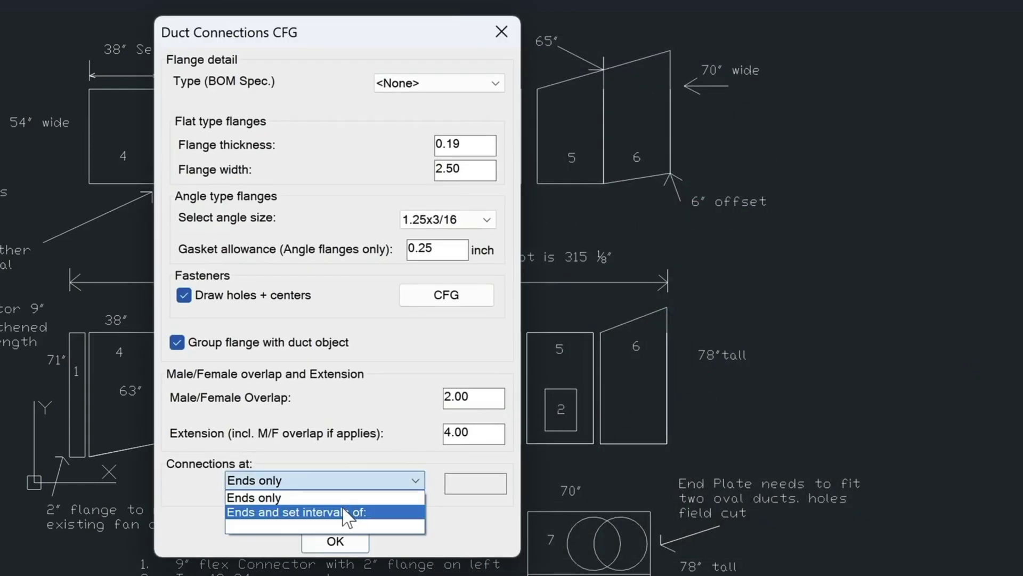
left_click(315, 513)
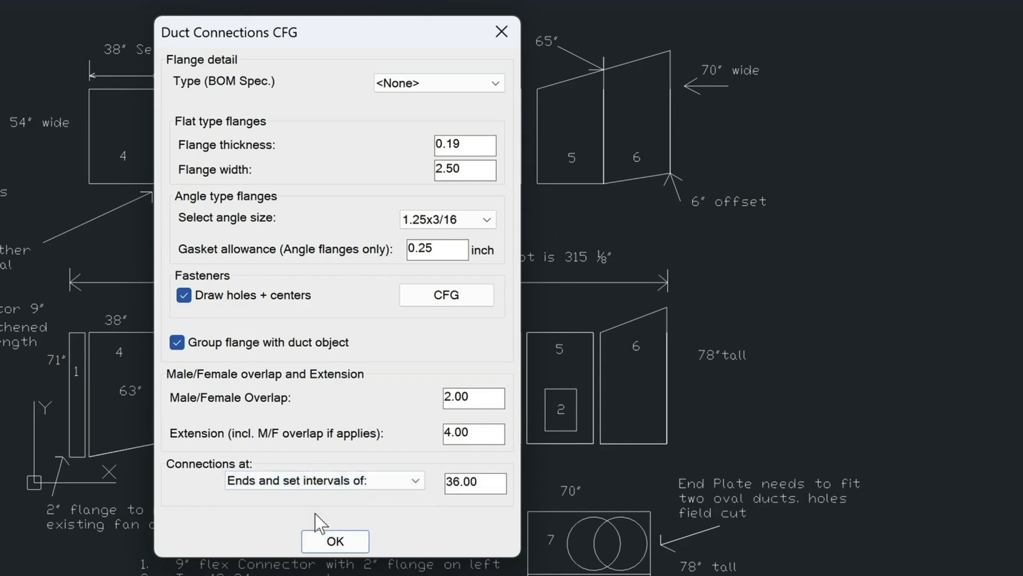
left_click(461, 481)
key("Delete")
type("8")
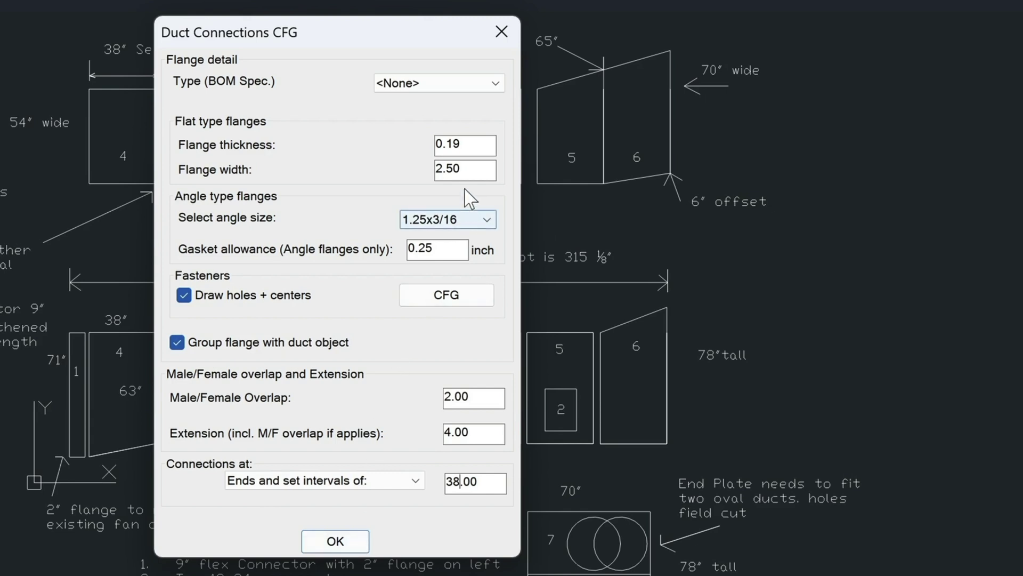
left_click_drag(460, 144, 413, 150)
type("3")
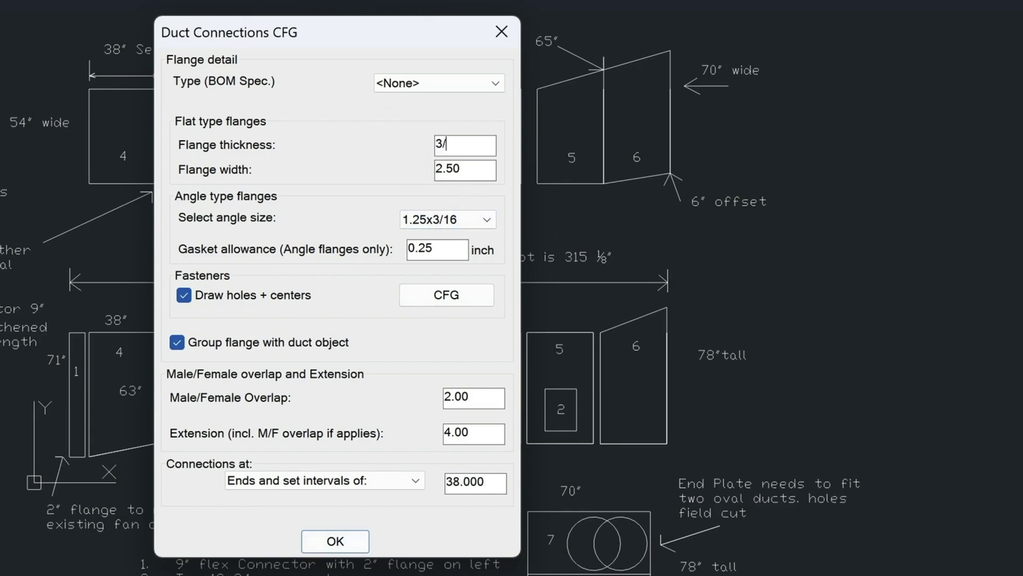
type("/16")
key("Tab")
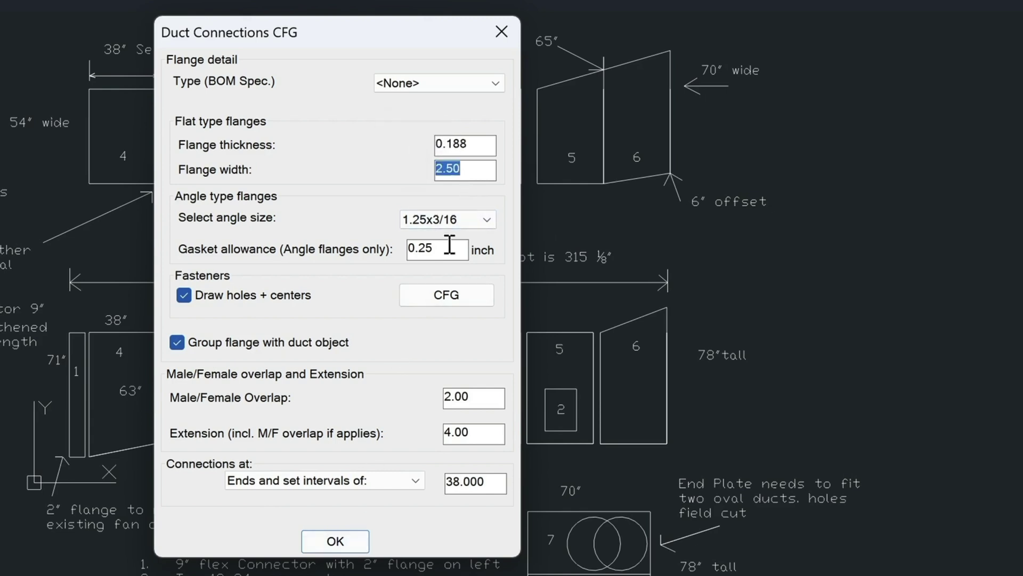
left_click(335, 541)
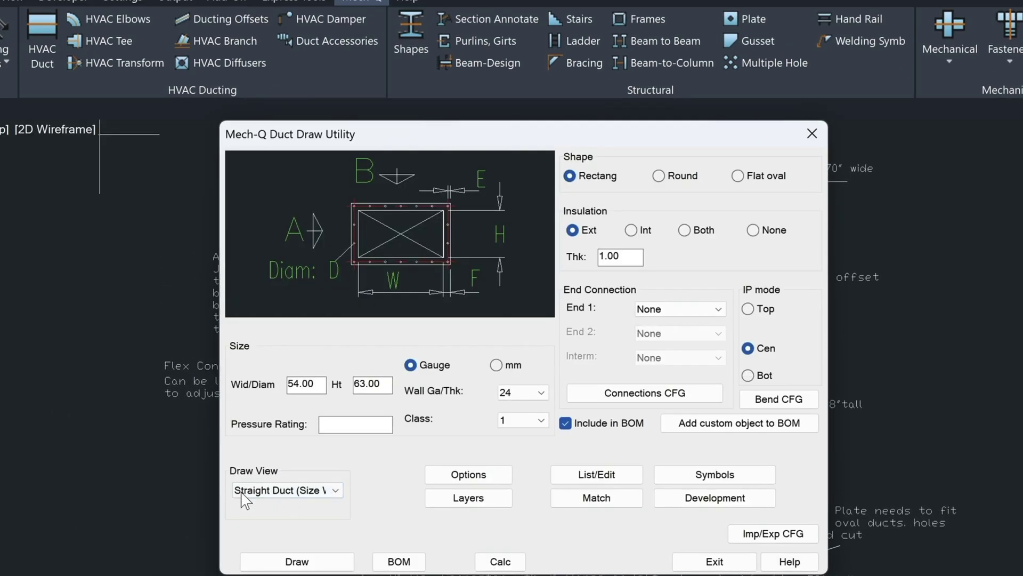
Step: Keep the Straight Duct Size W draw view and review the Label/Elev label settings
left_click(297, 489)
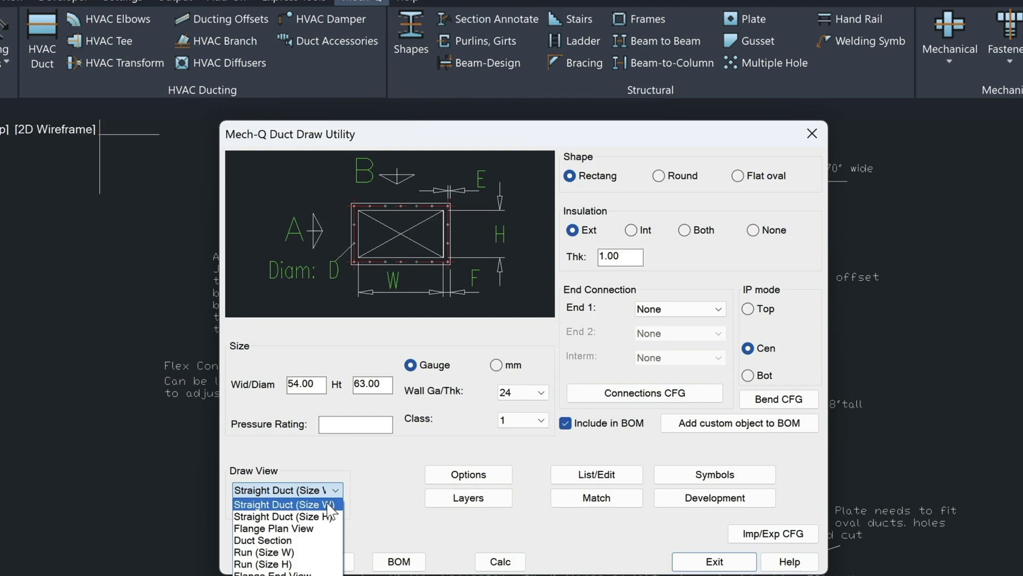
left_click(328, 505)
left_click(483, 479)
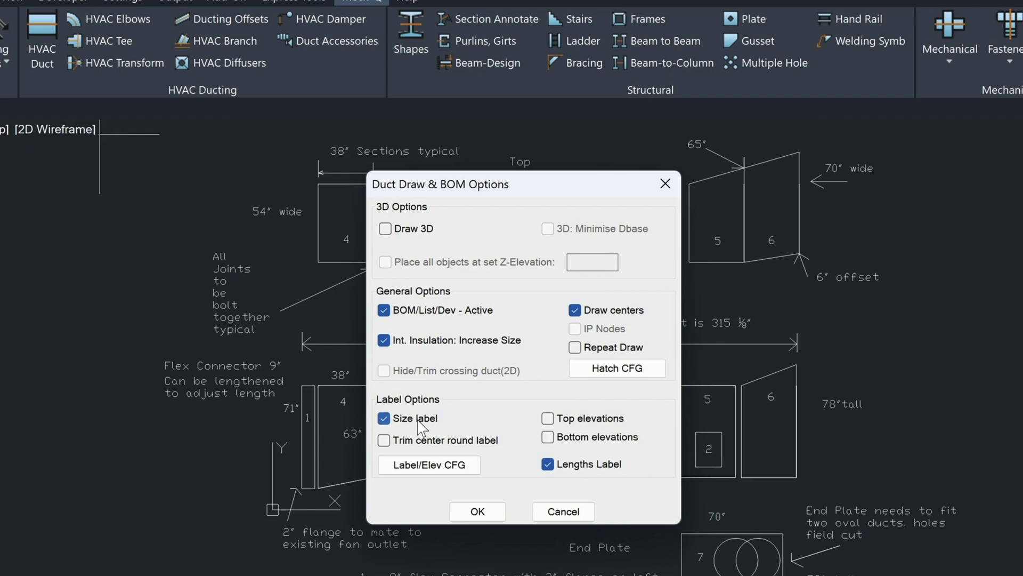
left_click(436, 468)
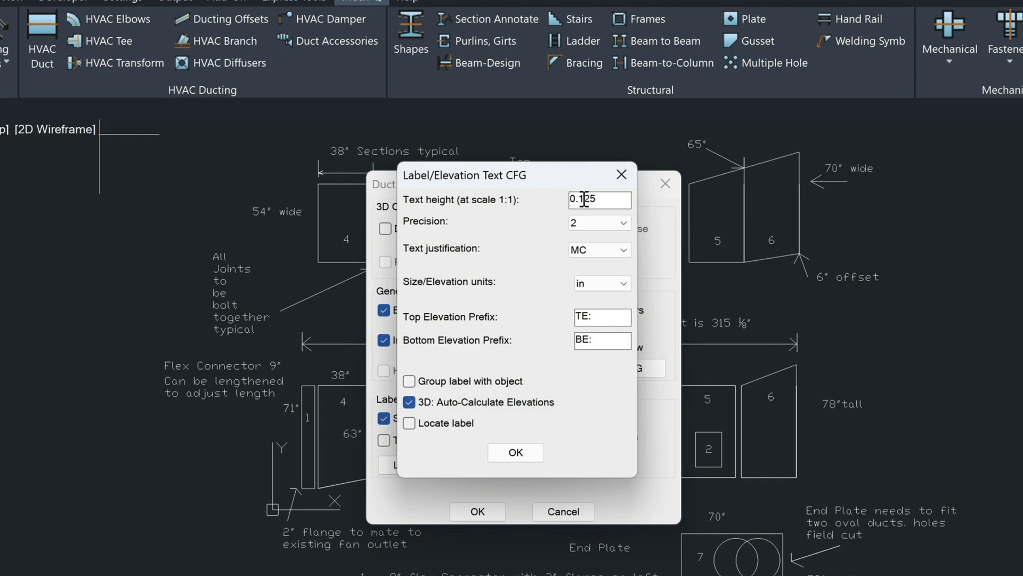
left_click(622, 176)
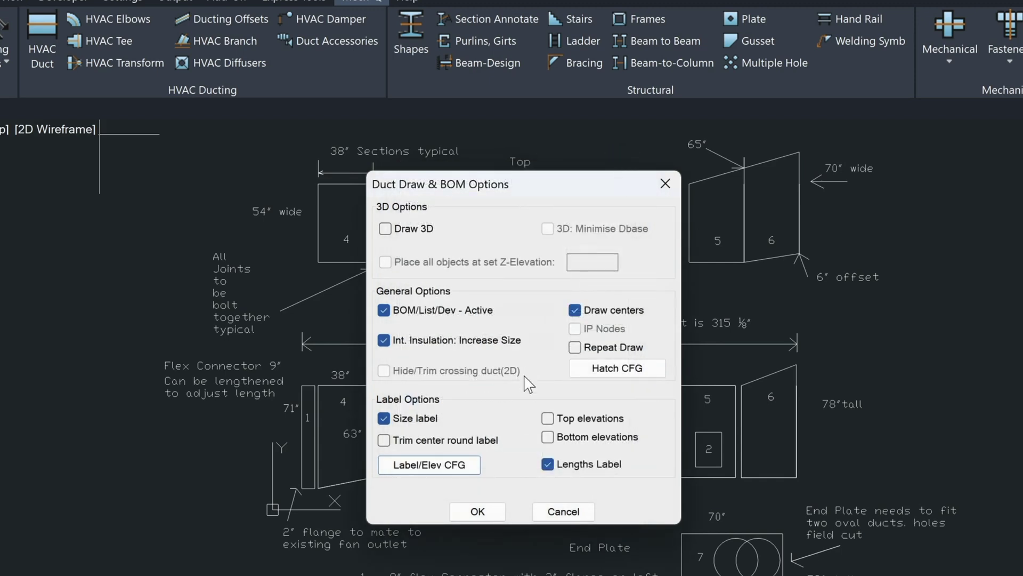
Step: Draw a 19' run of 38-inch 54x63 duct sections starting above the top view's left end
left_click(477, 512)
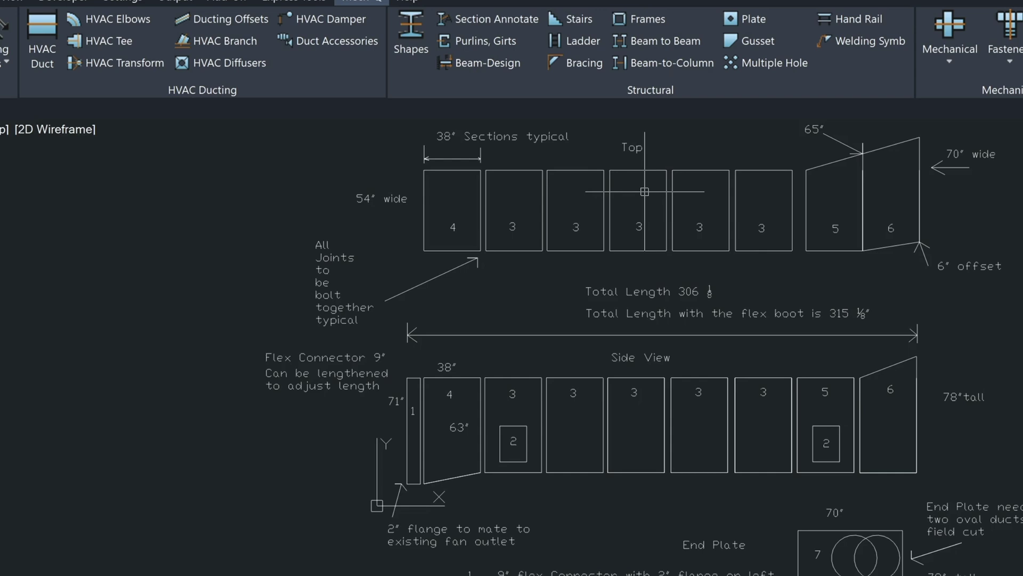
middle_click_drag(651, 206, 348, 347)
scroll(347, 348, "up", 1)
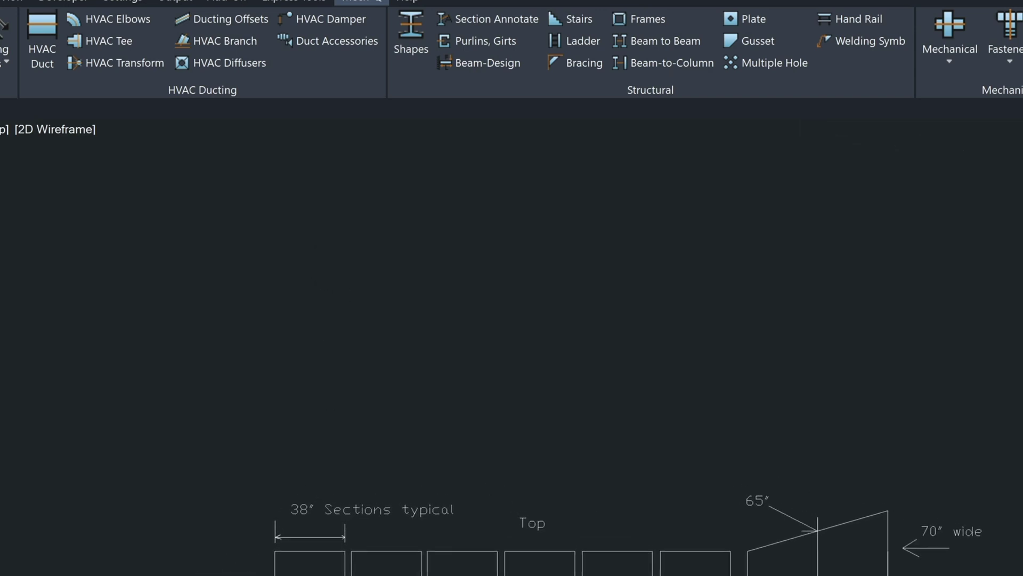
left_click(45, 41)
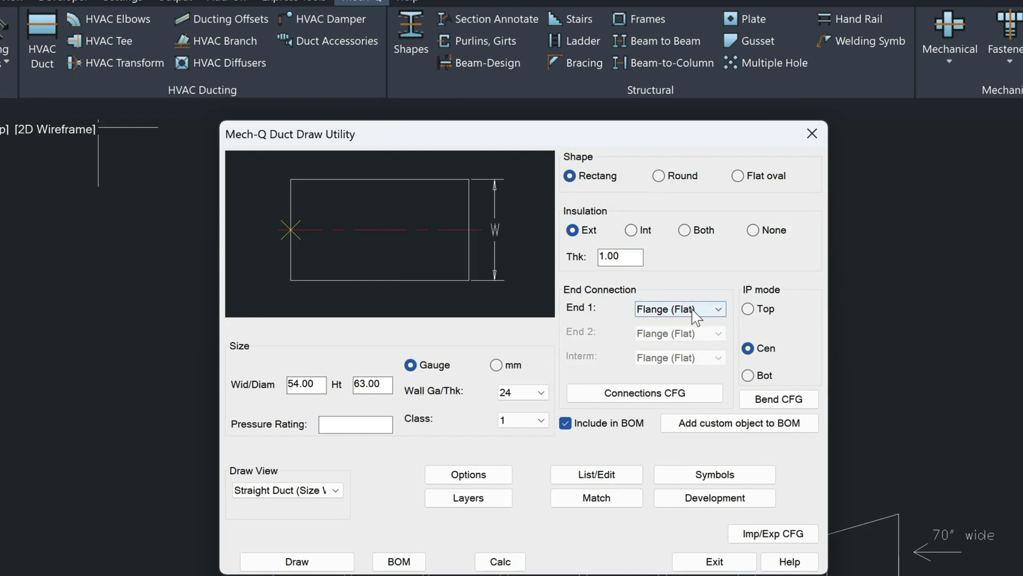
left_click(292, 563)
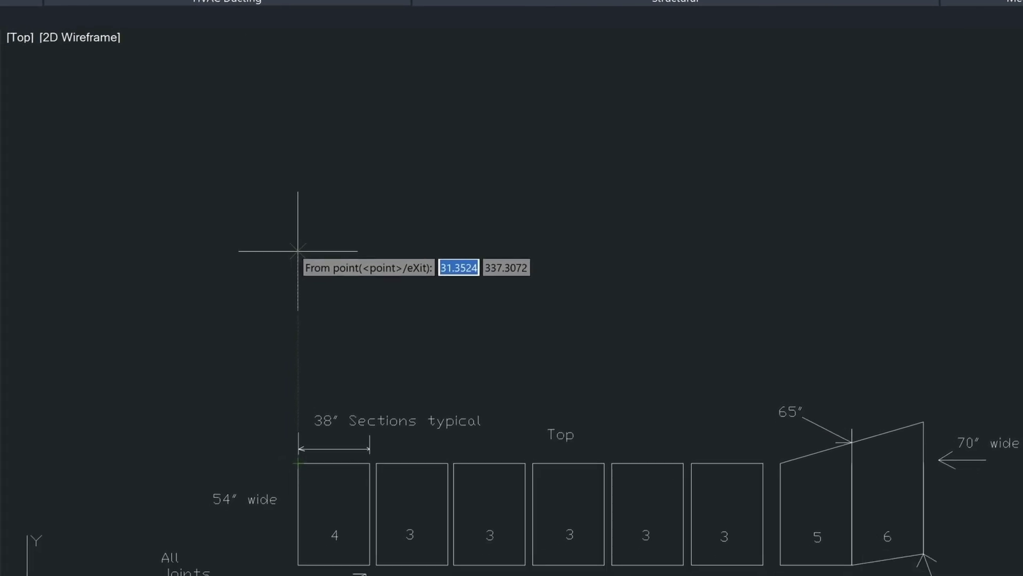
left_click(297, 250)
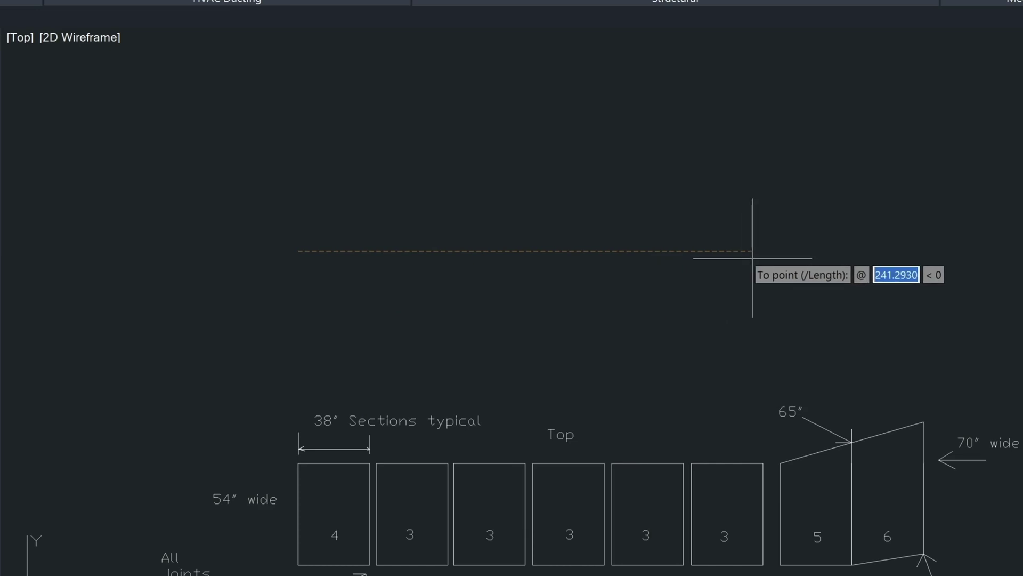
type("19")
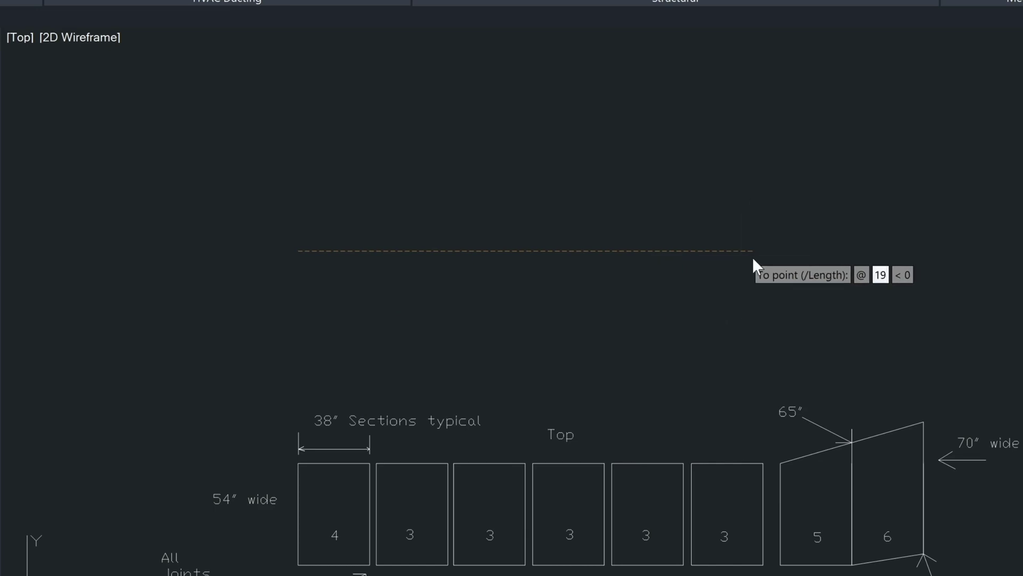
type("'")
key("Return")
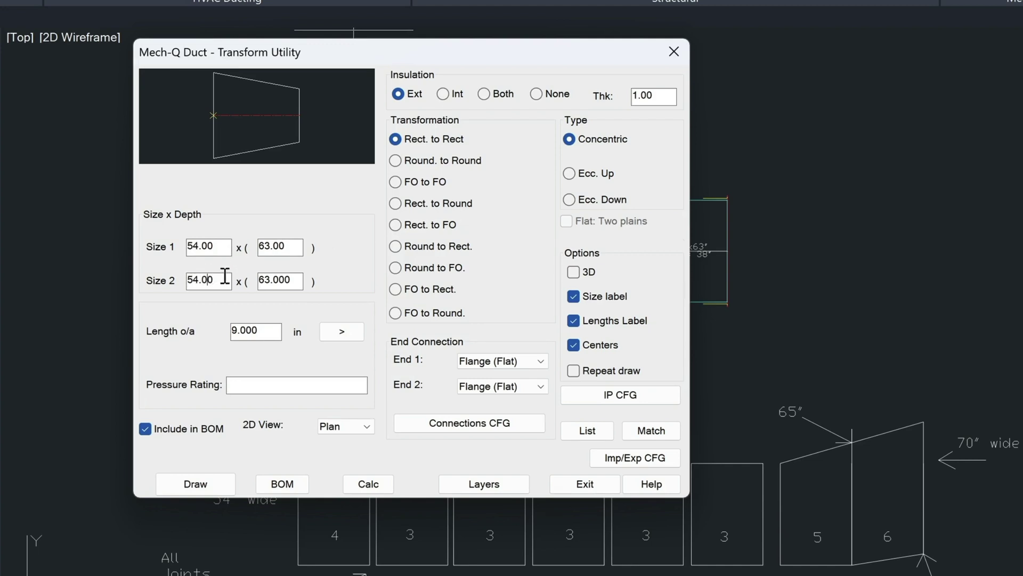
Step: Set the transition outlet to 65 wide, 38 inches long, eccentric upward
left_click_drag(218, 278, 177, 286)
type("65")
key("Tab")
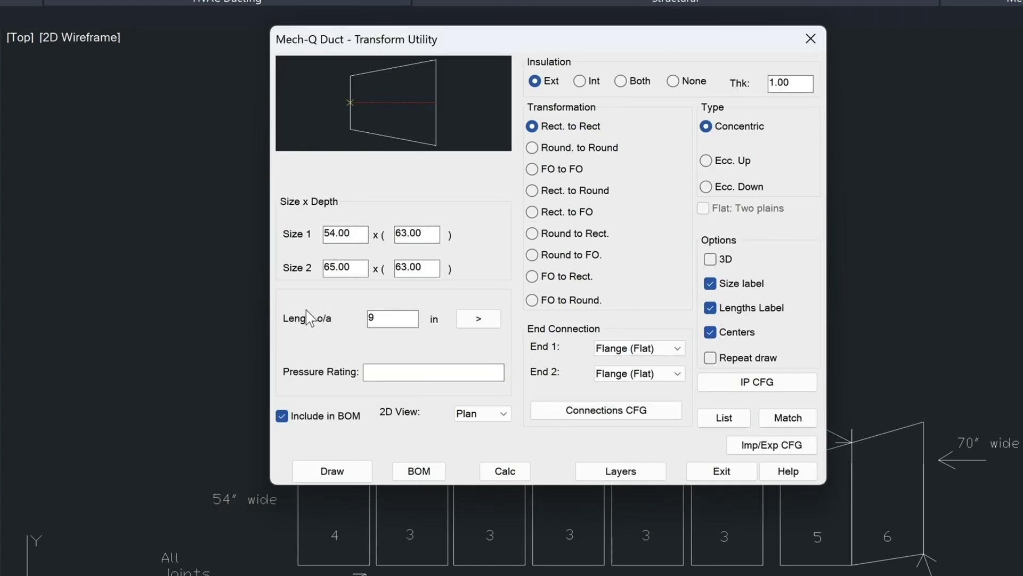
left_click(376, 318)
key("BackSpace")
type("38")
key("Tab")
left_click(708, 161)
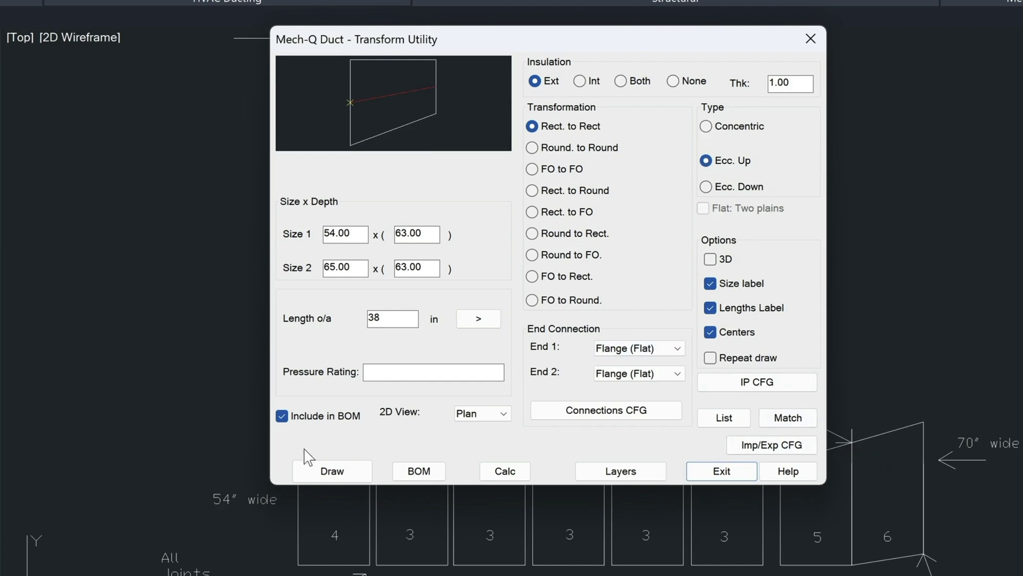
Step: Place the transition at the duct run's end with gasket allowance and 0 rotation
left_click(333, 469)
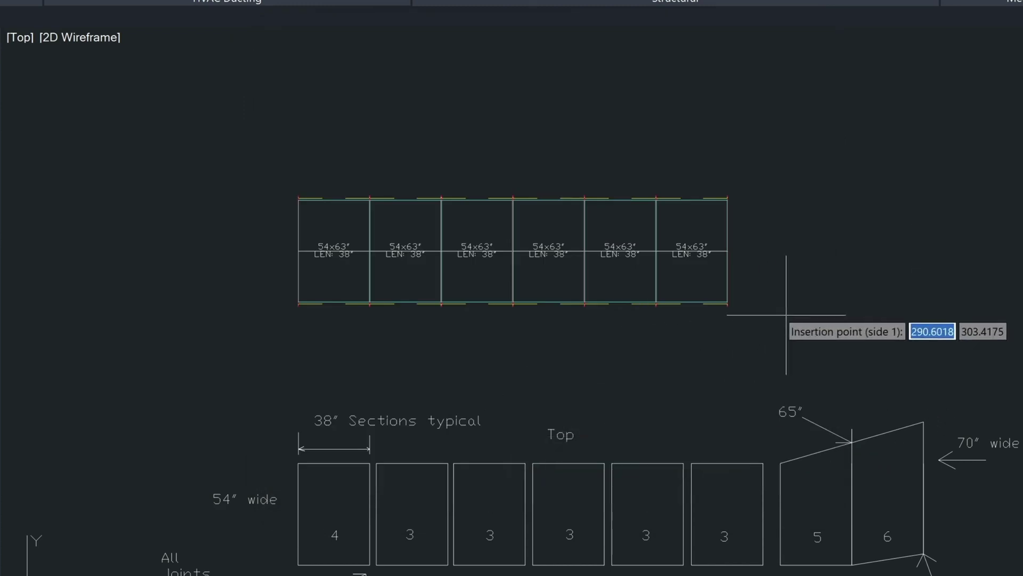
left_click(729, 250)
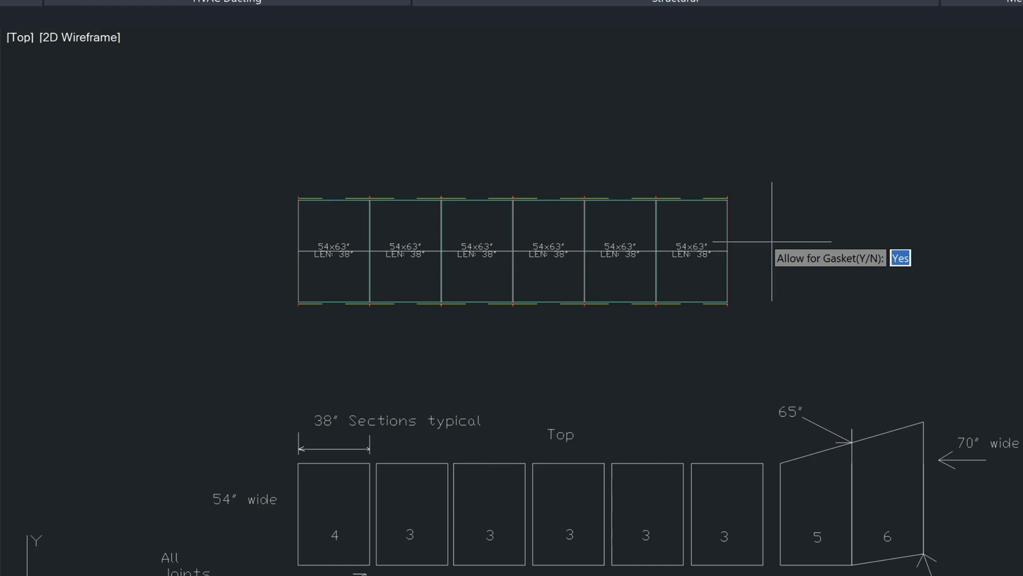
key("Return")
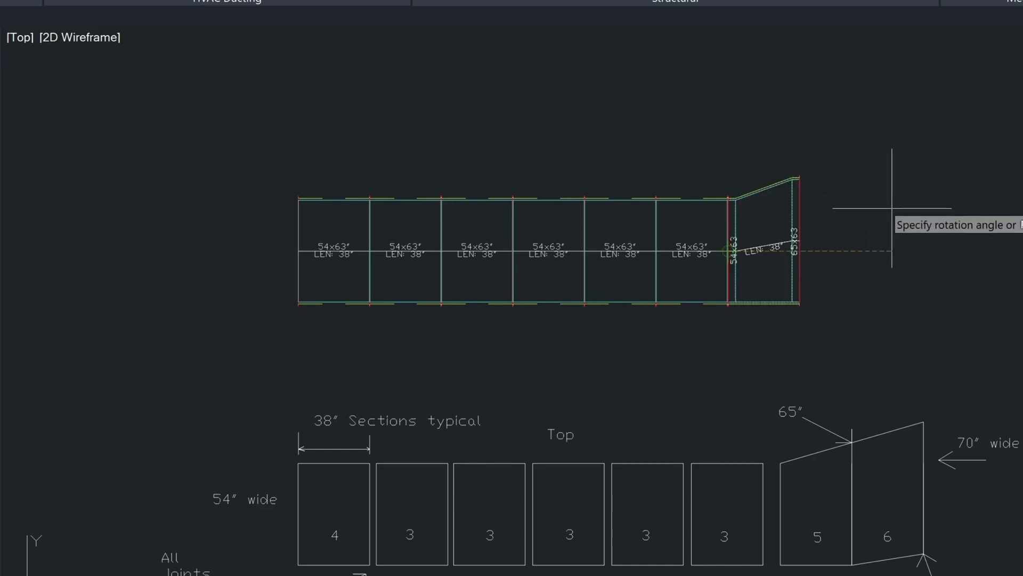
key("Return")
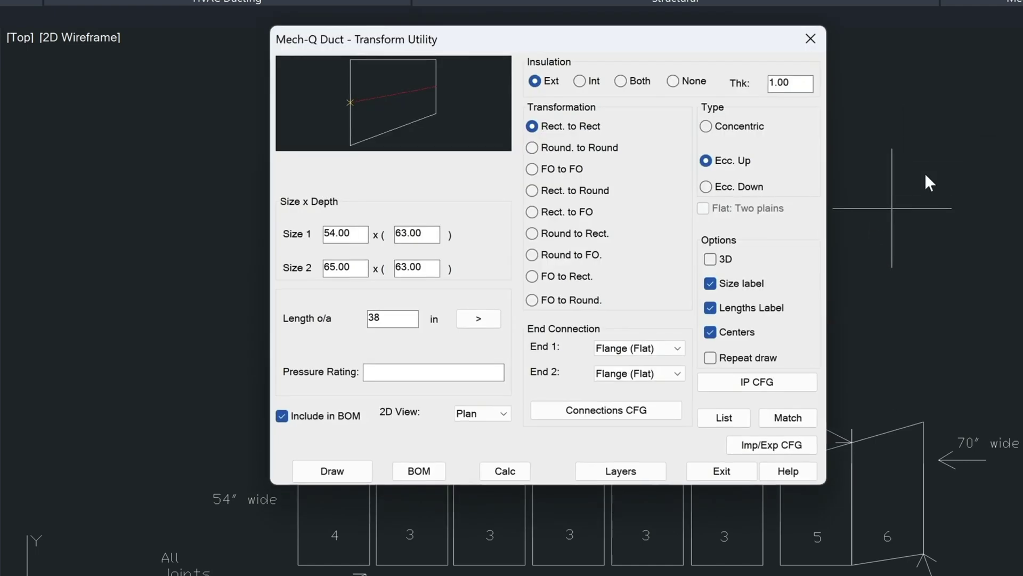
left_click(730, 470)
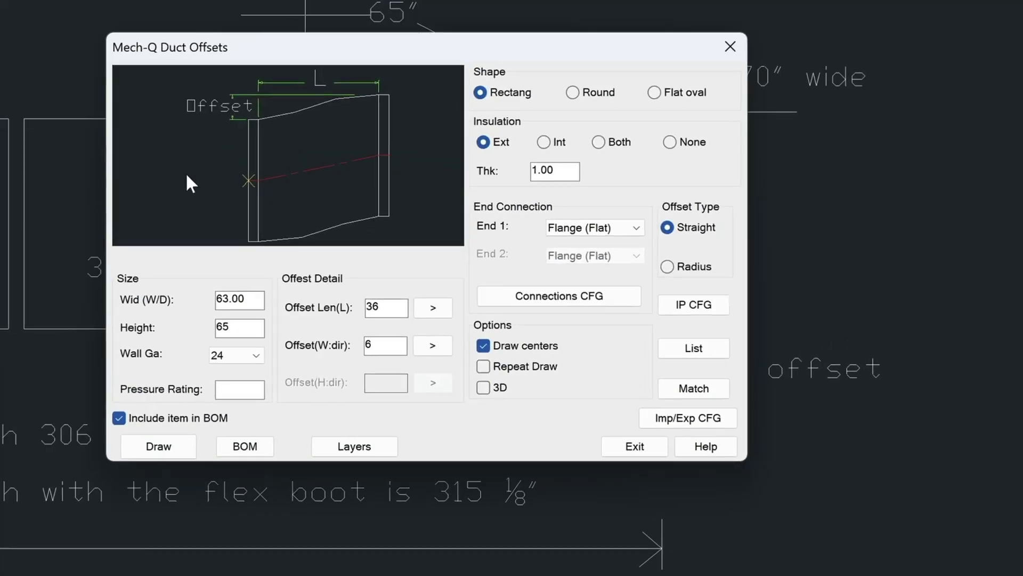
Step: Set the duct offset to 65 wide, 63 high, with a 36-inch offset length
left_click(383, 62)
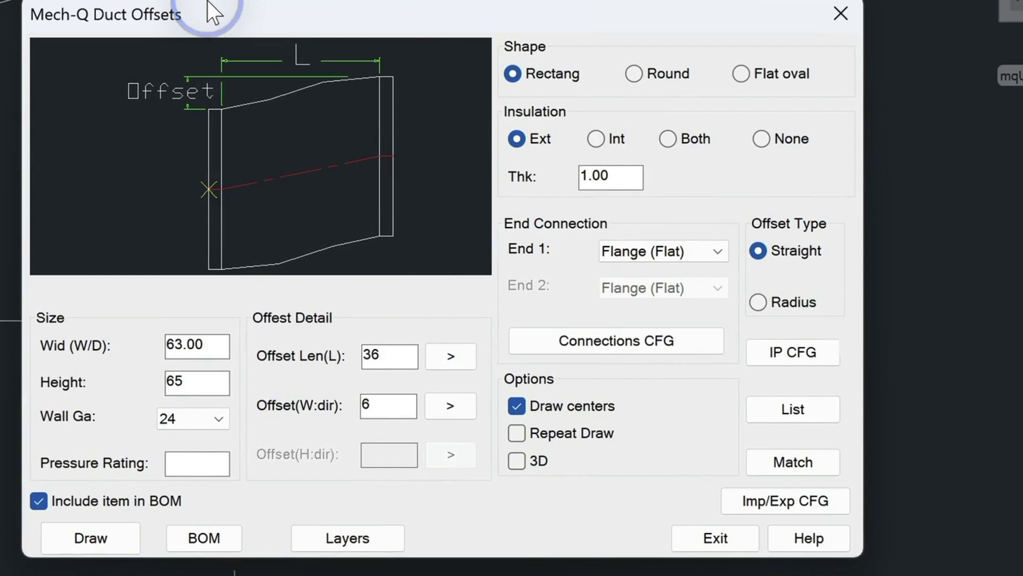
type("65")
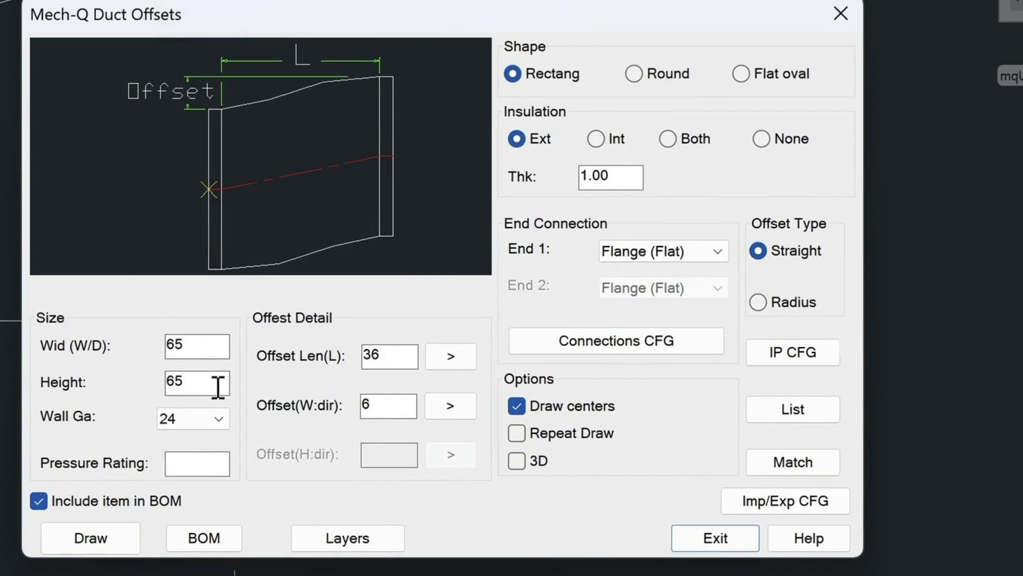
double_click(194, 382)
type("63")
key("Tab")
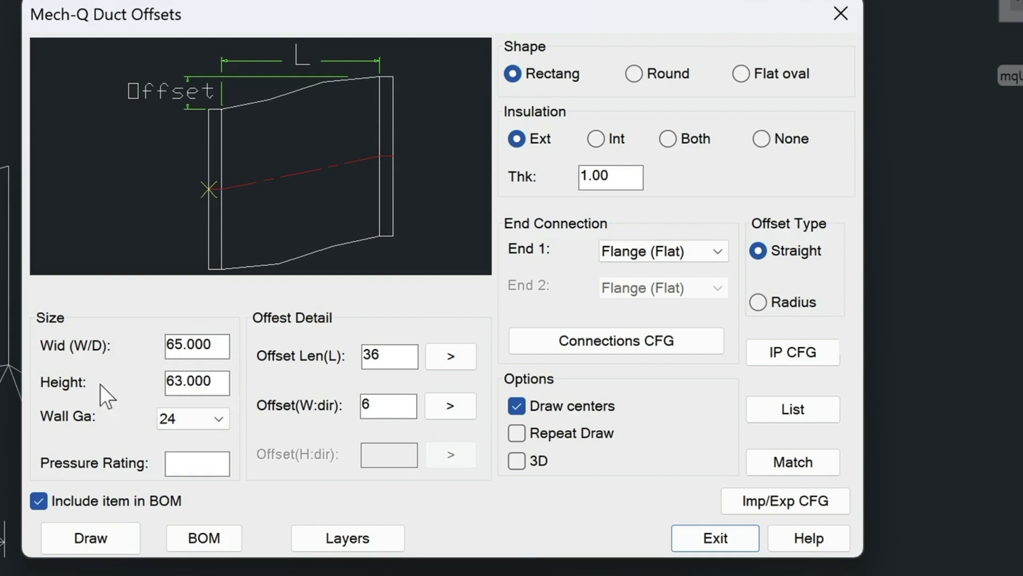
left_click(387, 354)
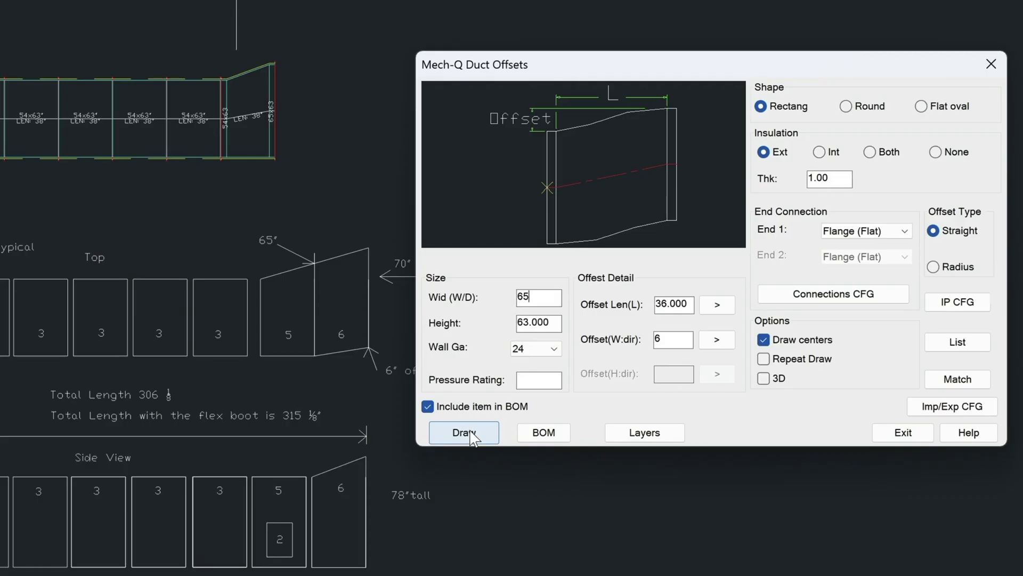
Step: Attach the offset piece at the transition's end, offsetting it upward
left_click(98, 538)
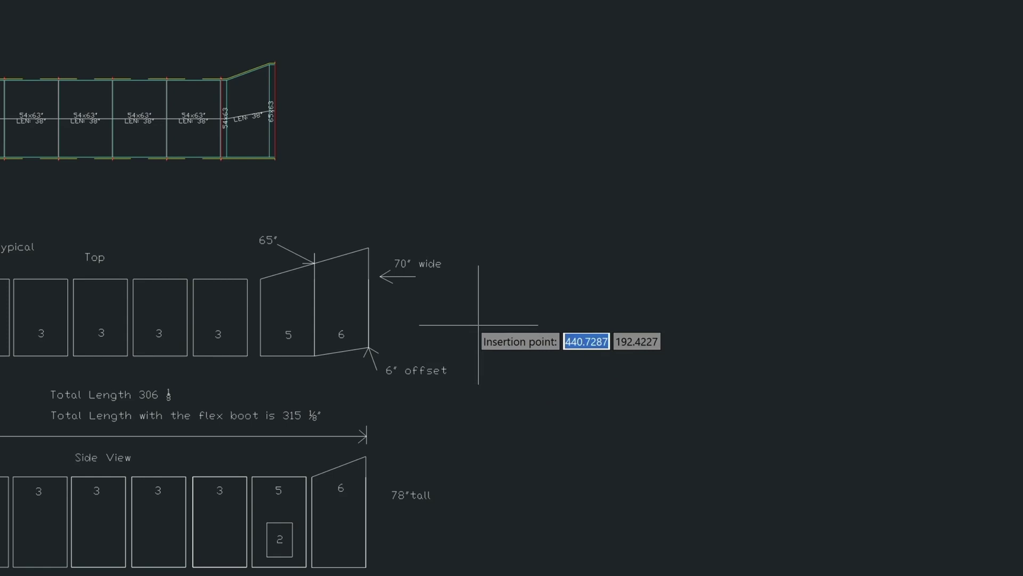
scroll(294, 117, "up", 3)
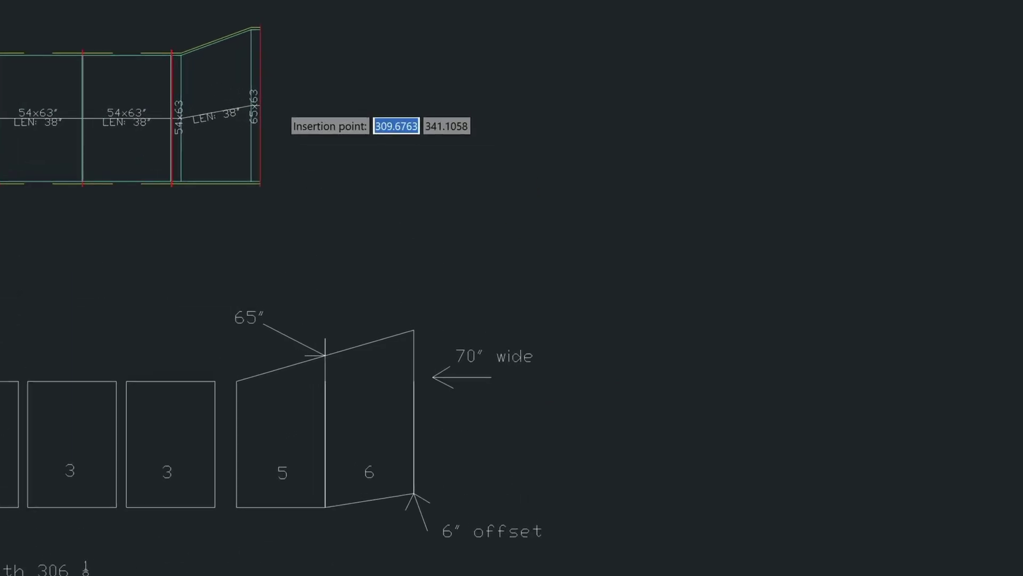
left_click(277, 112)
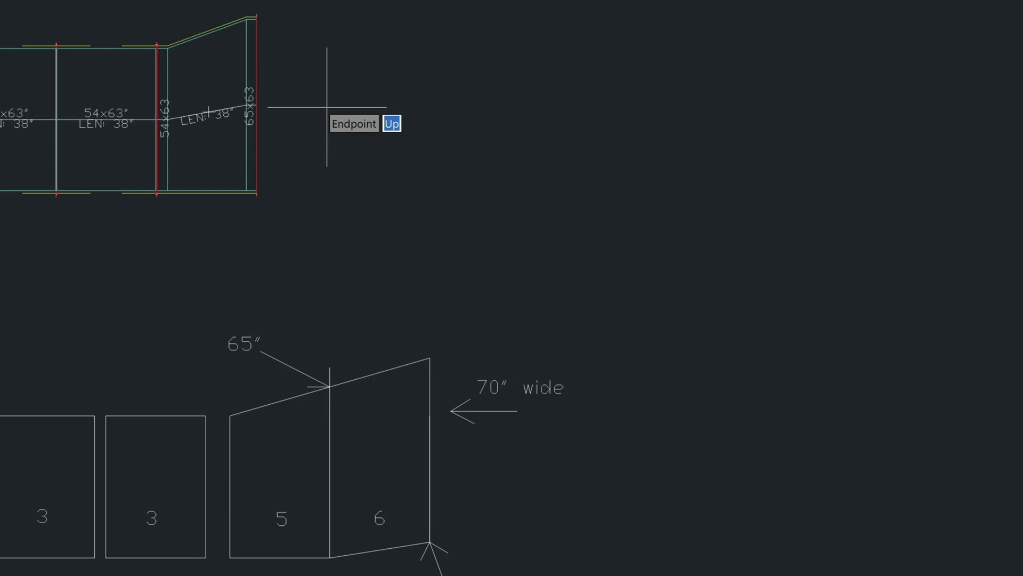
key("Return")
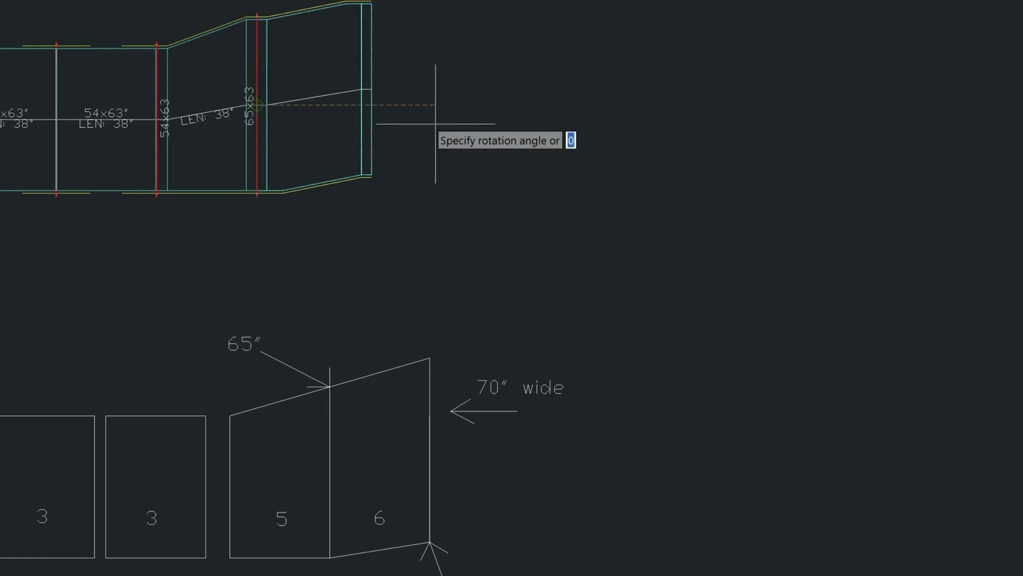
Step: Fix the offset piece at 0 rotation and review the 38-inch flange connection settings
left_click(454, 304)
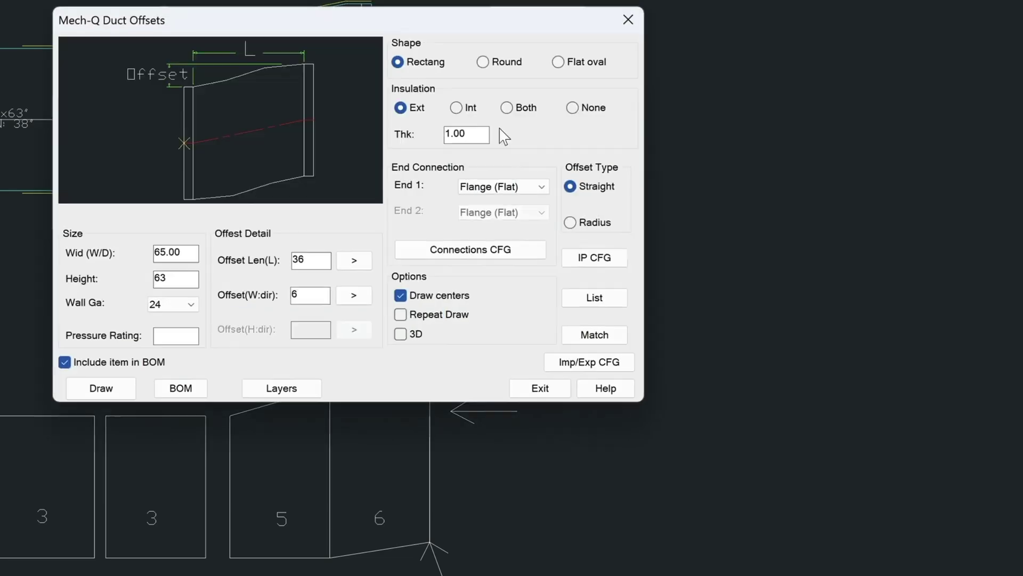
left_click(628, 19)
scroll(268, 226, "up", 1)
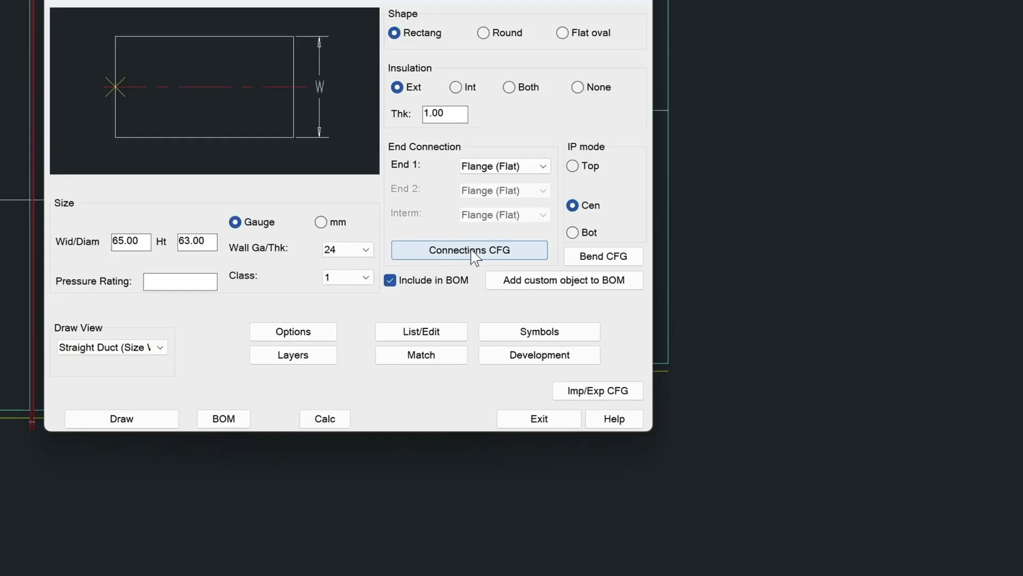
left_click(475, 251)
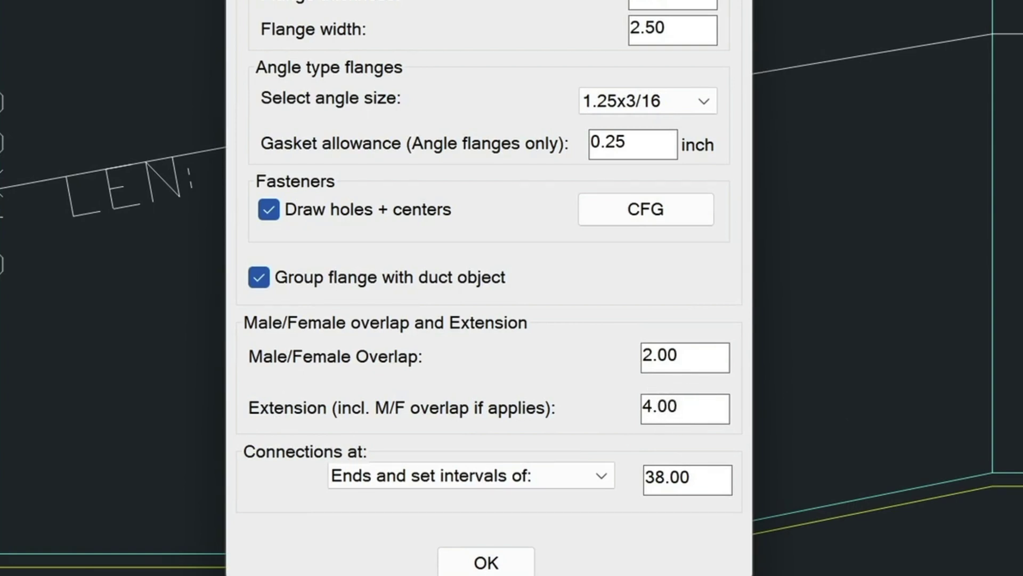
key("Return")
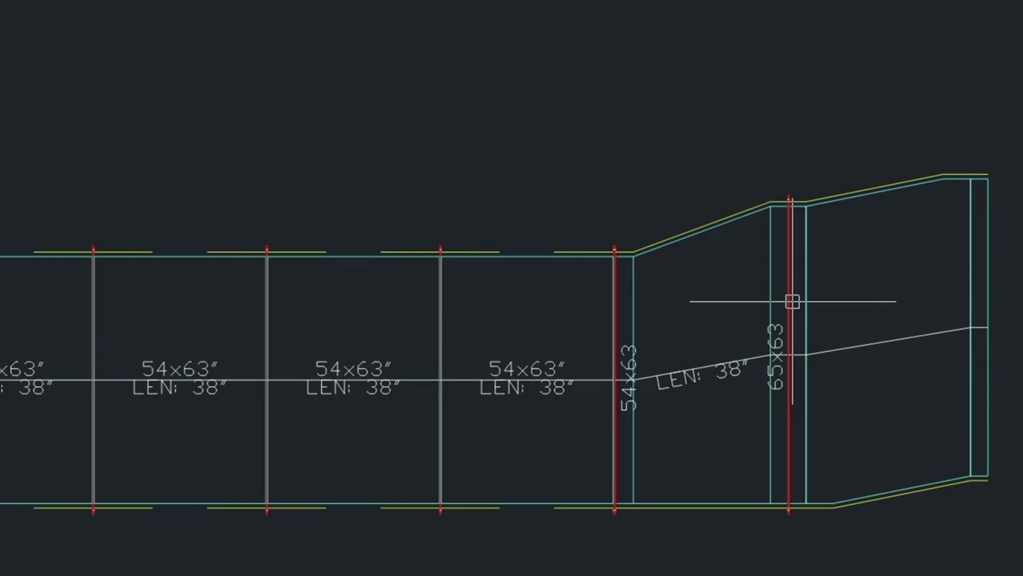
Step: Open DIMSTYLE, modify the current style, and set the unit format to Fractional
type("d")
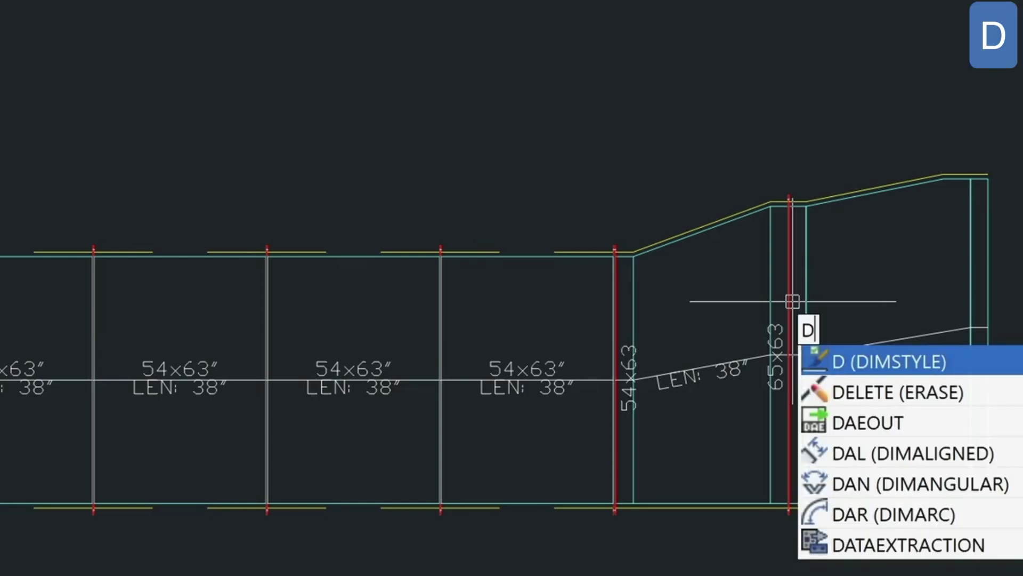
key("Return")
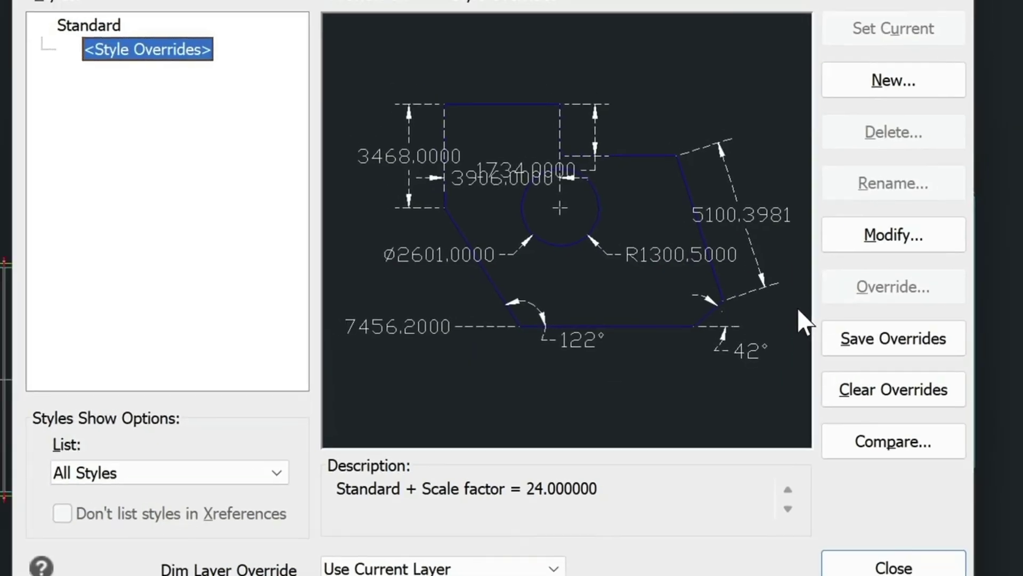
left_click(867, 254)
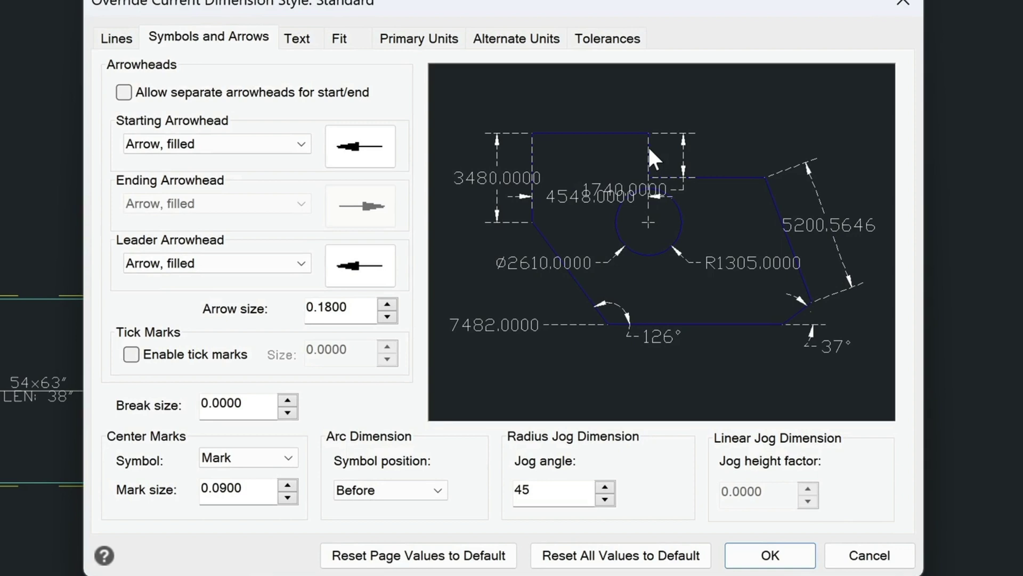
left_click(438, 50)
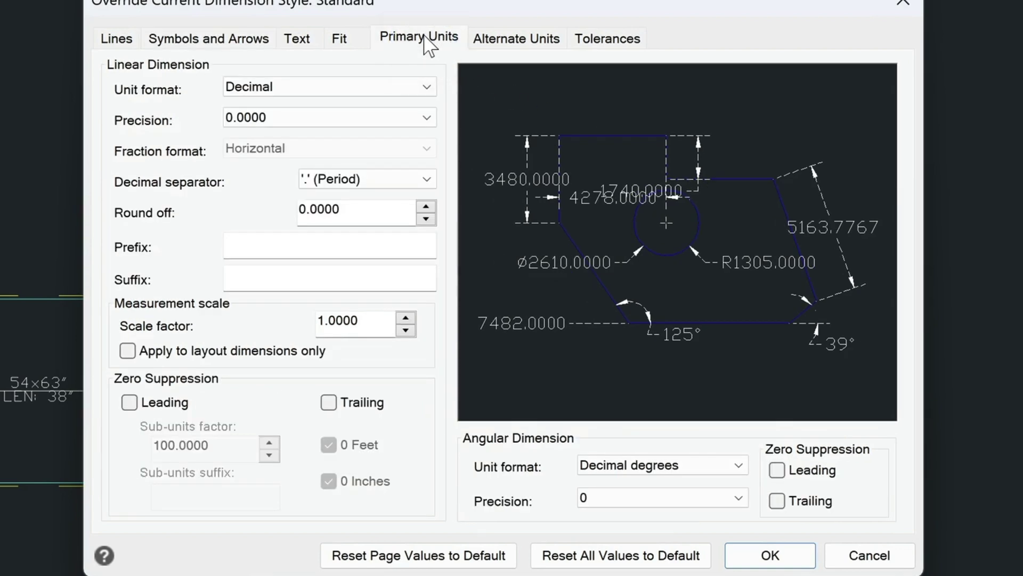
left_click(260, 88)
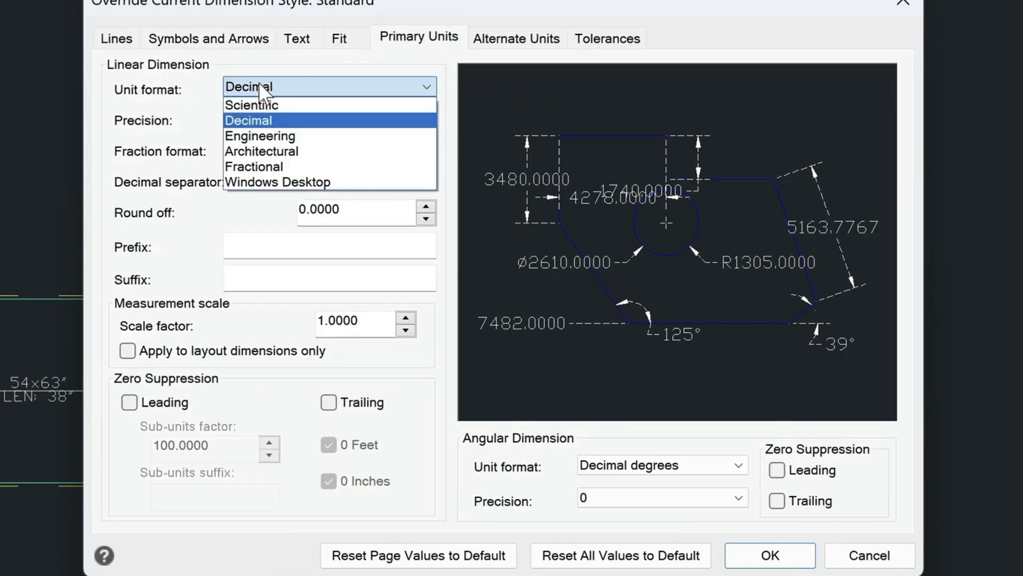
left_click(251, 164)
left_click(297, 87)
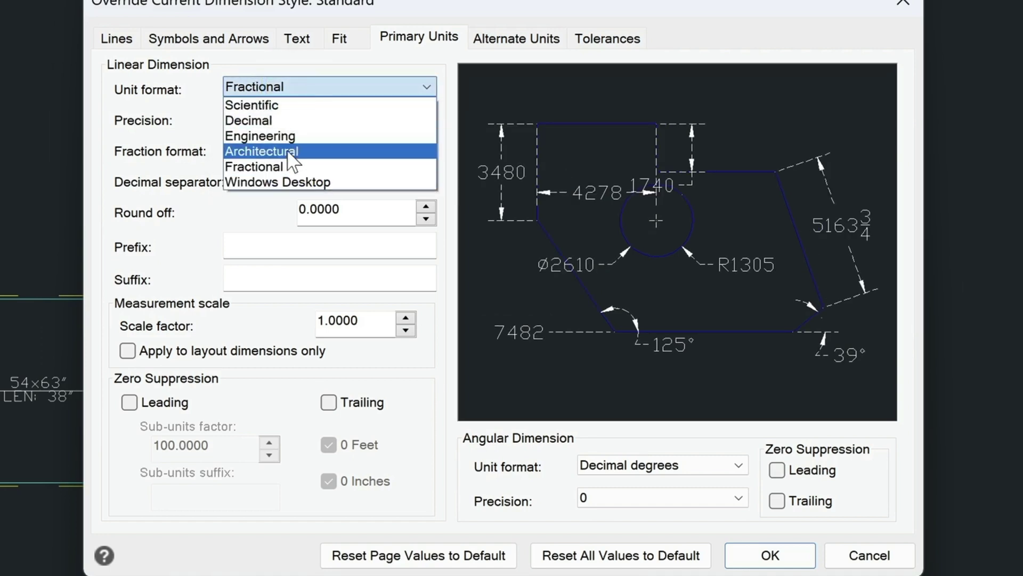
left_click(277, 167)
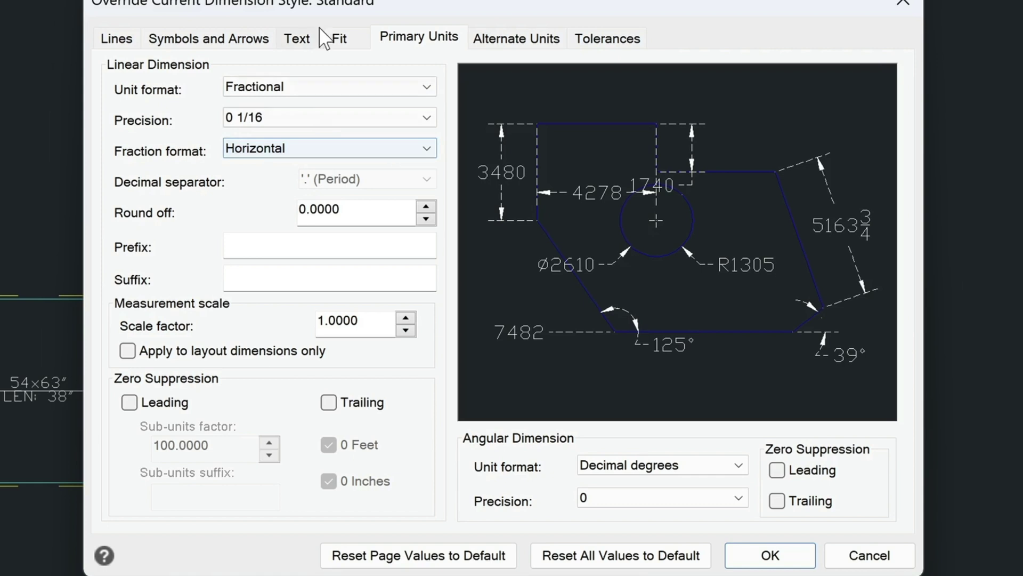
Step: Set the dimension text style to Mech-Q and apply the changes
left_click(297, 40)
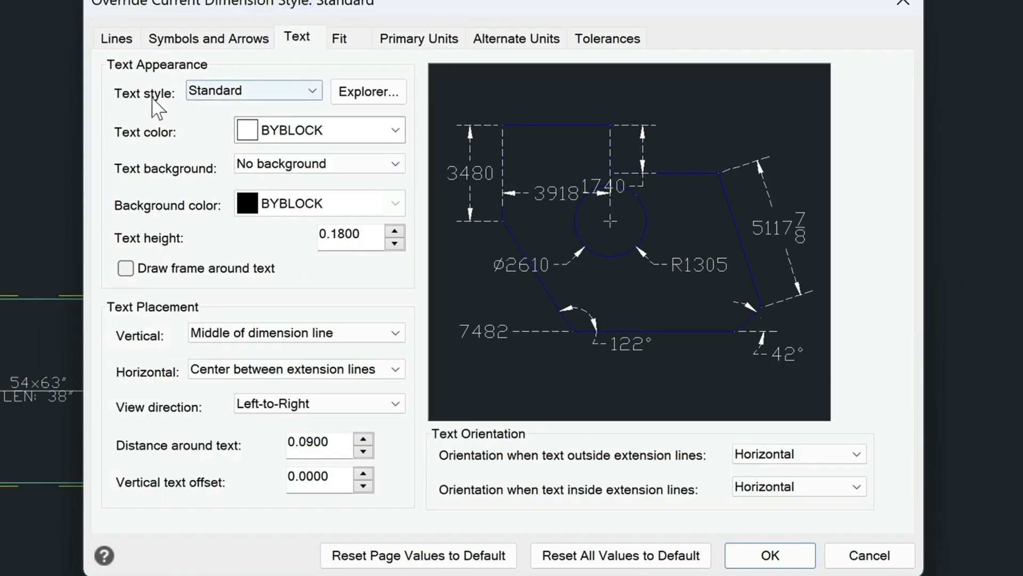
left_click(230, 89)
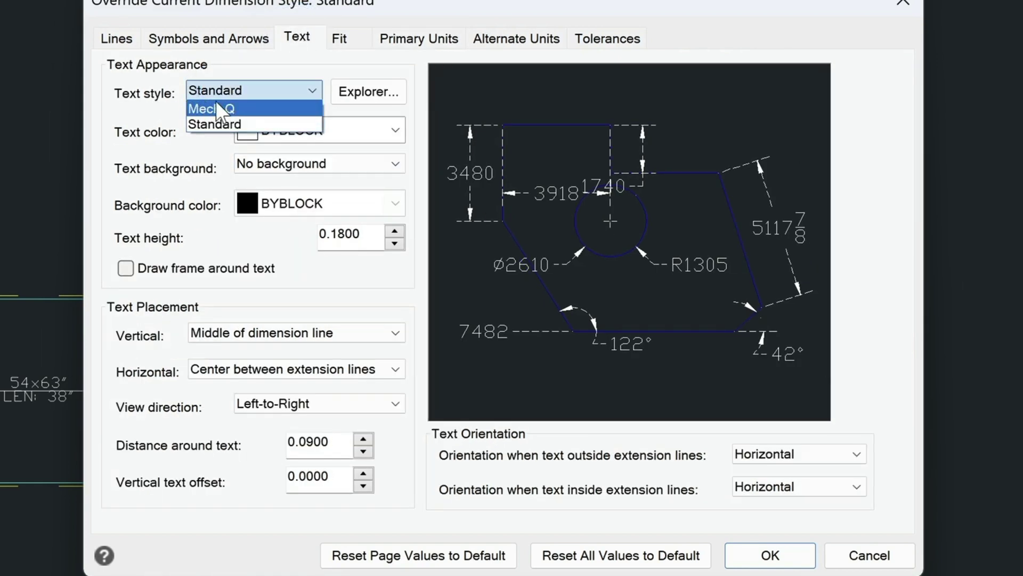
left_click(204, 104)
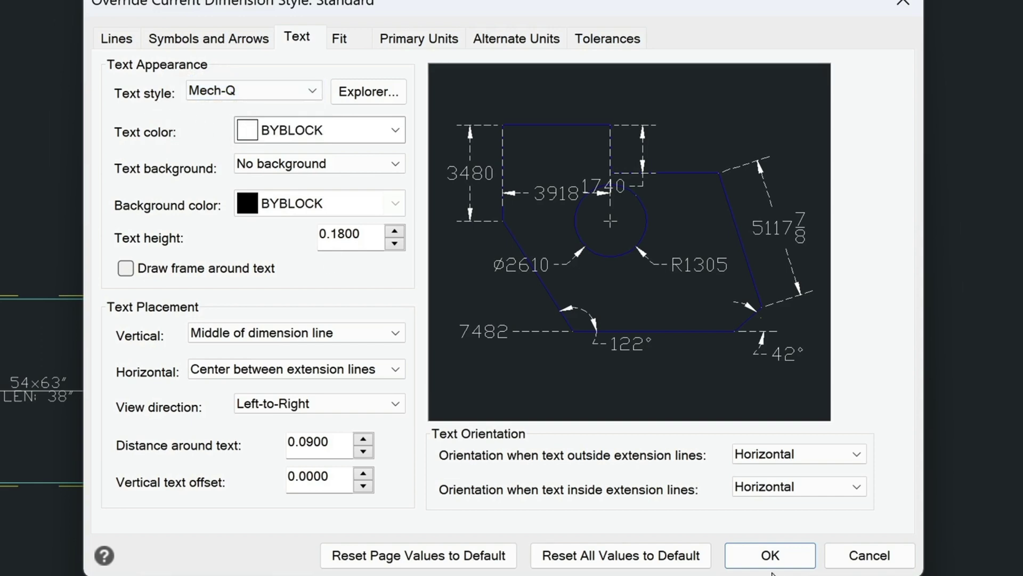
left_click(772, 555)
left_click(784, 556)
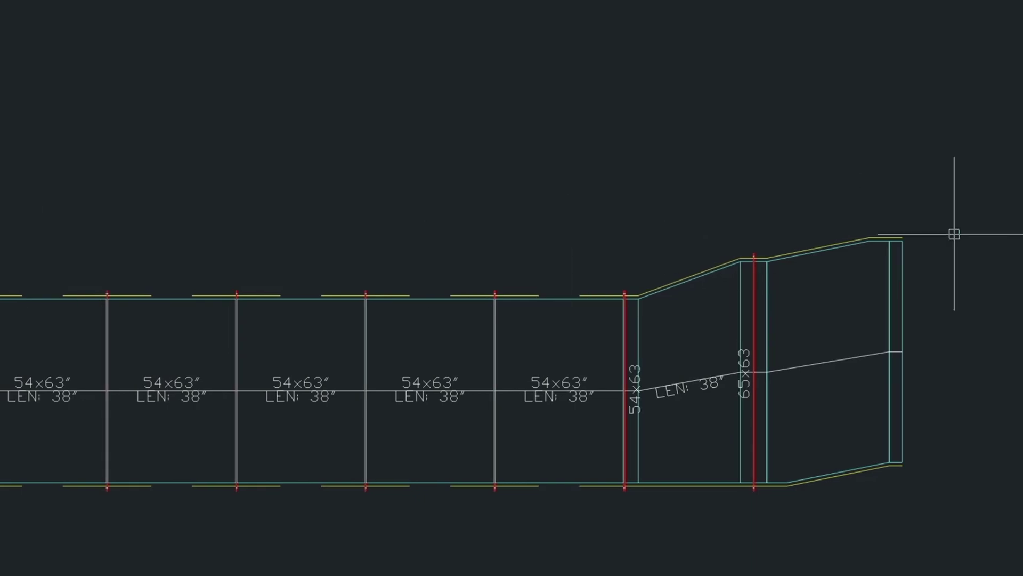
Step: Place the 309 7/8 linear dimension above the full duct run using DLI
type("d")
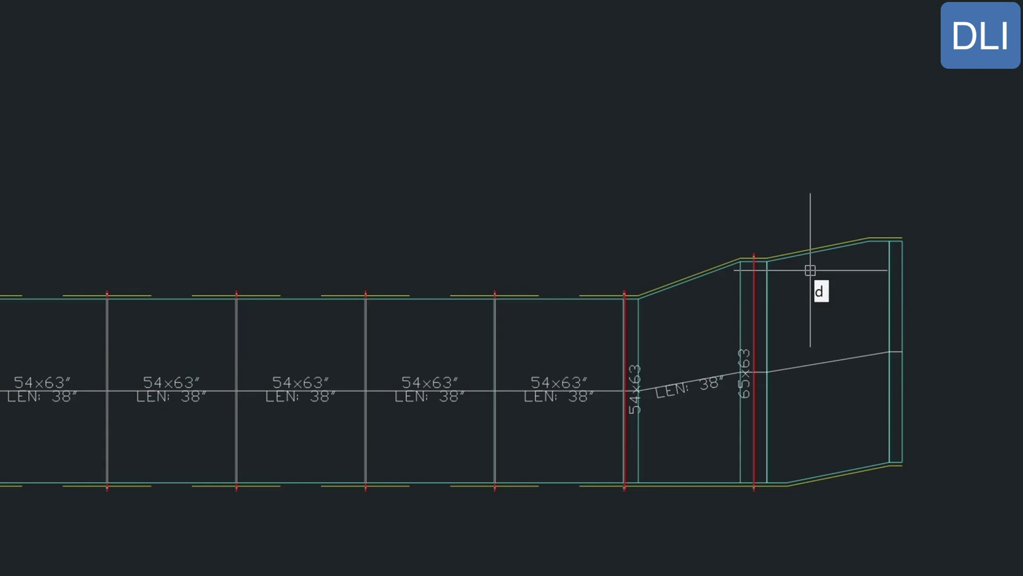
type("li")
key("Return")
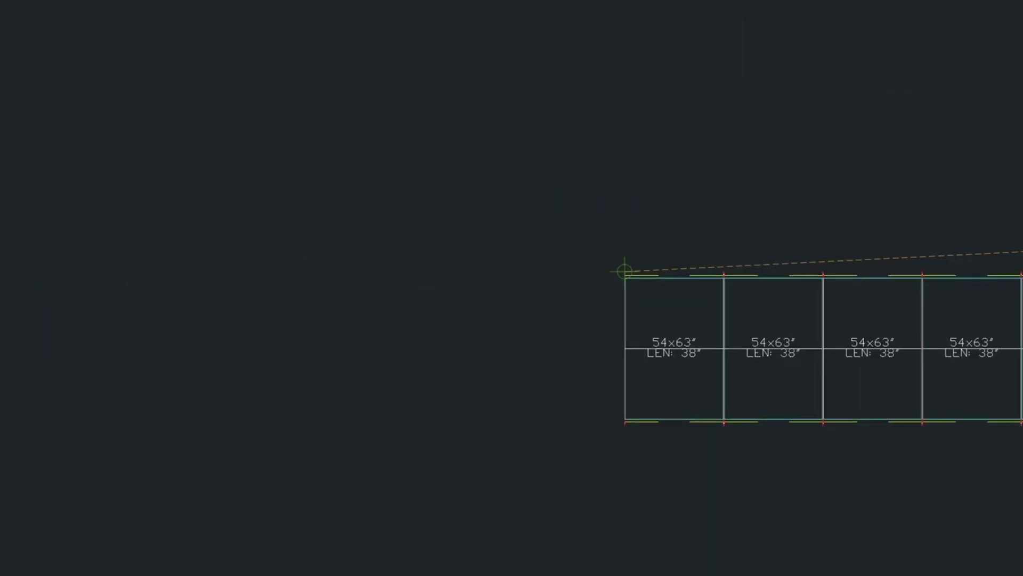
left_click(857, 245)
left_click(847, 215)
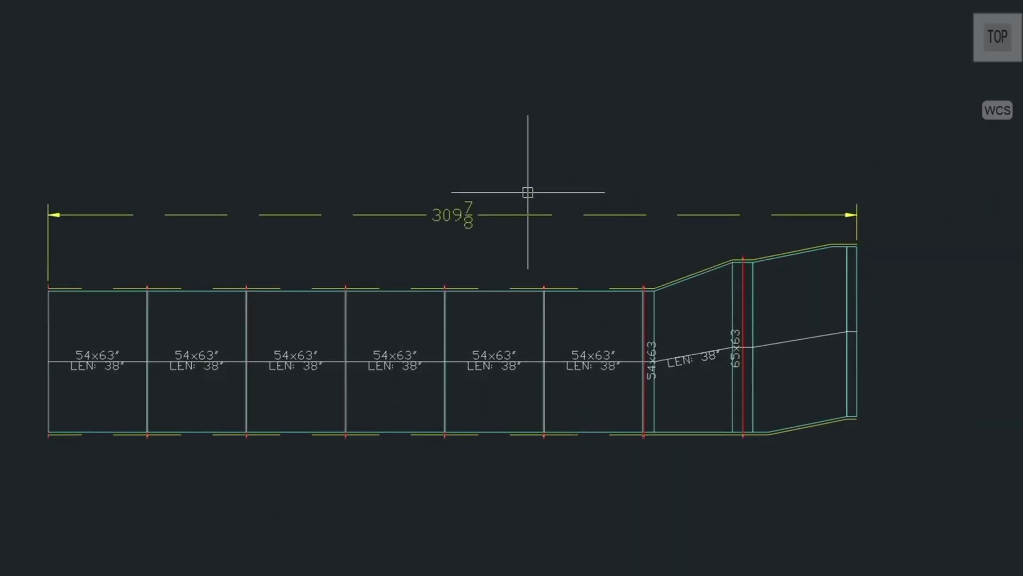
scroll(602, 549, "down", 1)
scroll(597, 568, "down", 2)
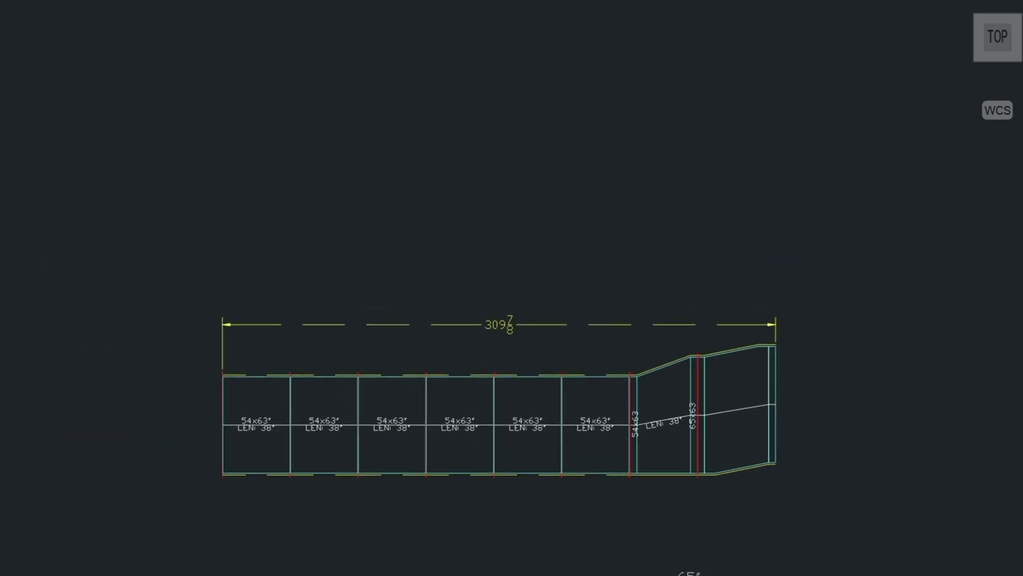
scroll(597, 568, "up", 1)
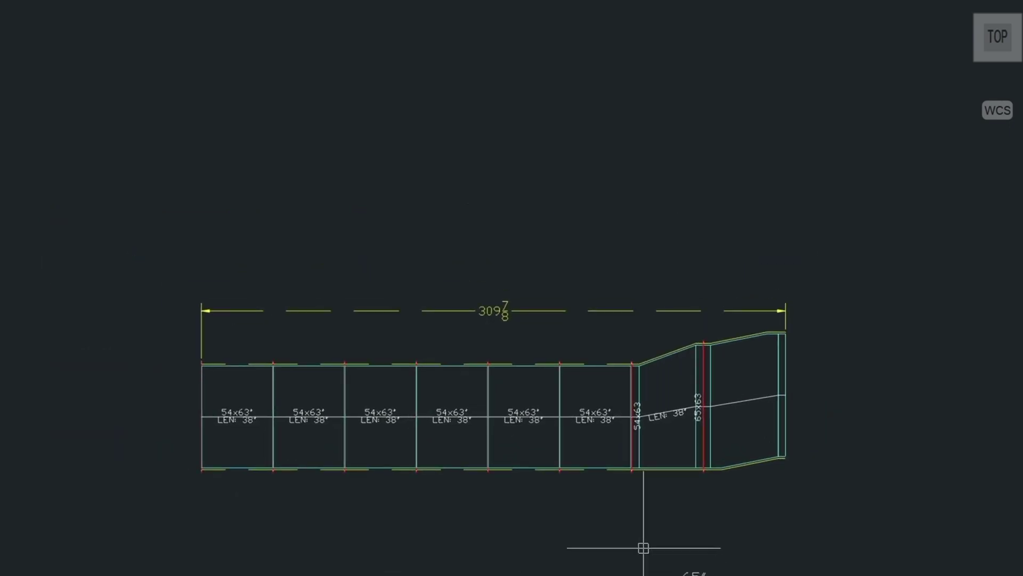
Step: Change the 309 7/8 overall dimension's layer from its current one to DIM
mouse_move(651, 560)
middle_mouse_down()
mouse_move(190, 387)
mouse_move(167, 366)
middle_mouse_up()
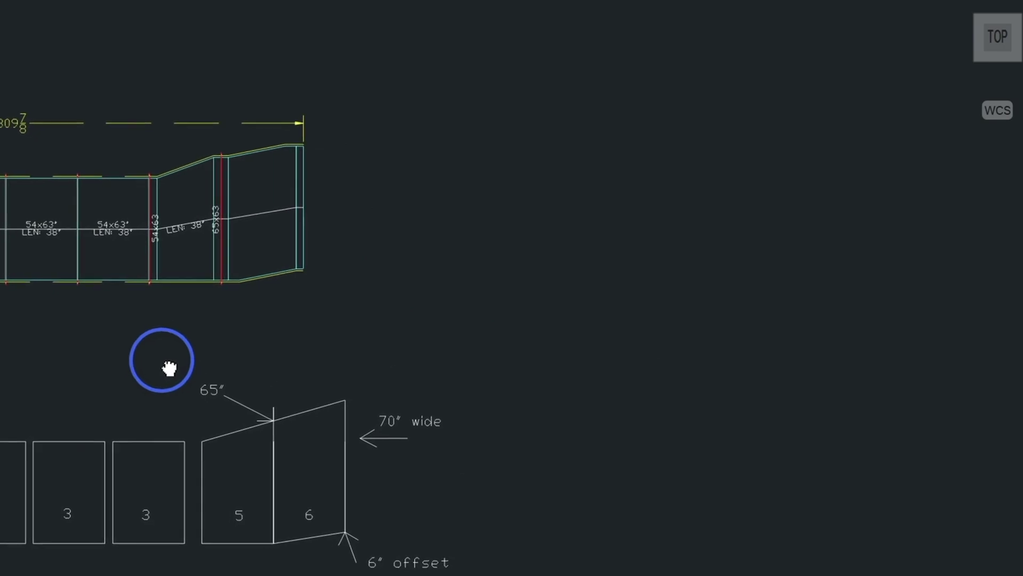
left_click(696, 207)
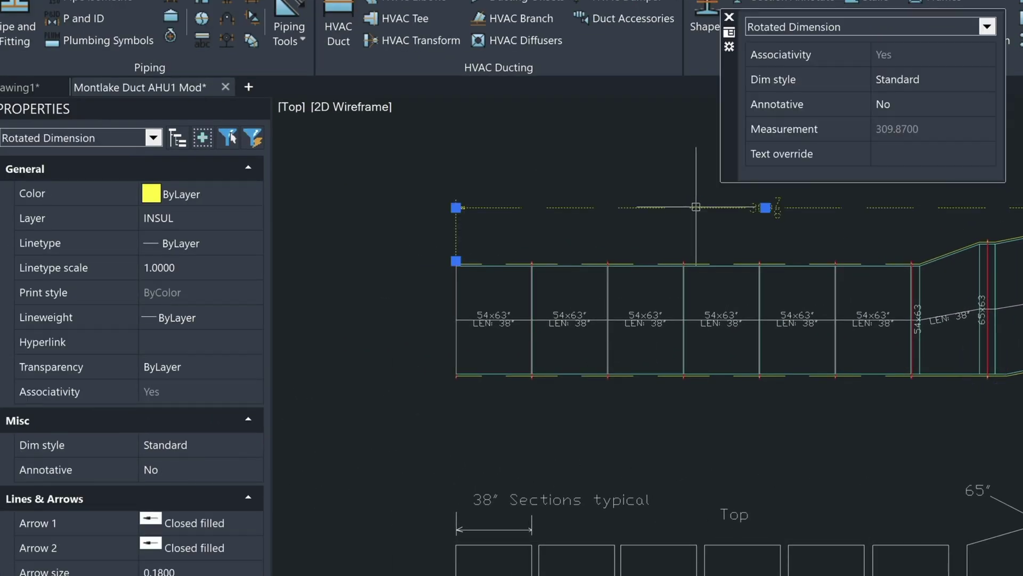
left_click(250, 222)
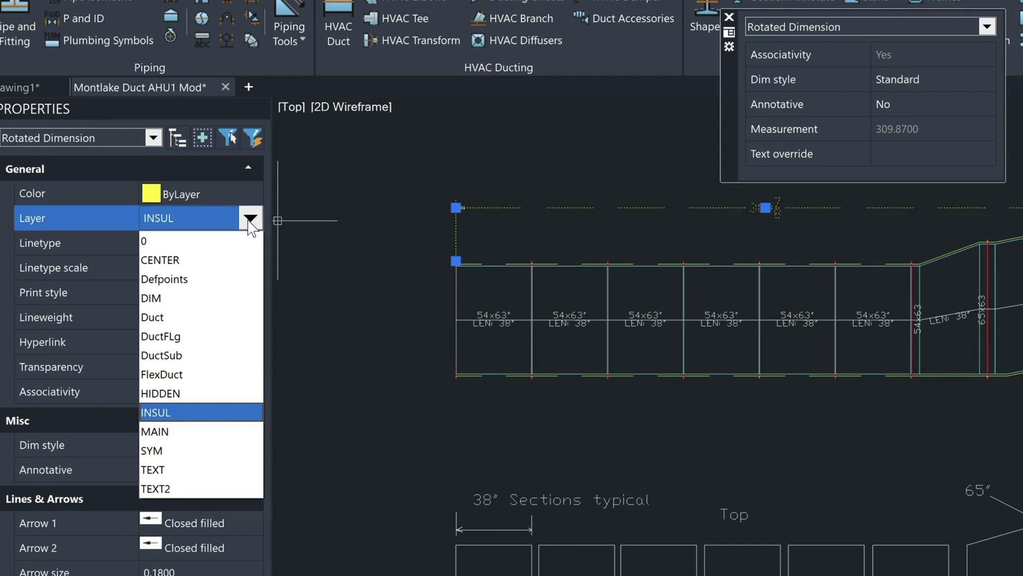
left_click(201, 298)
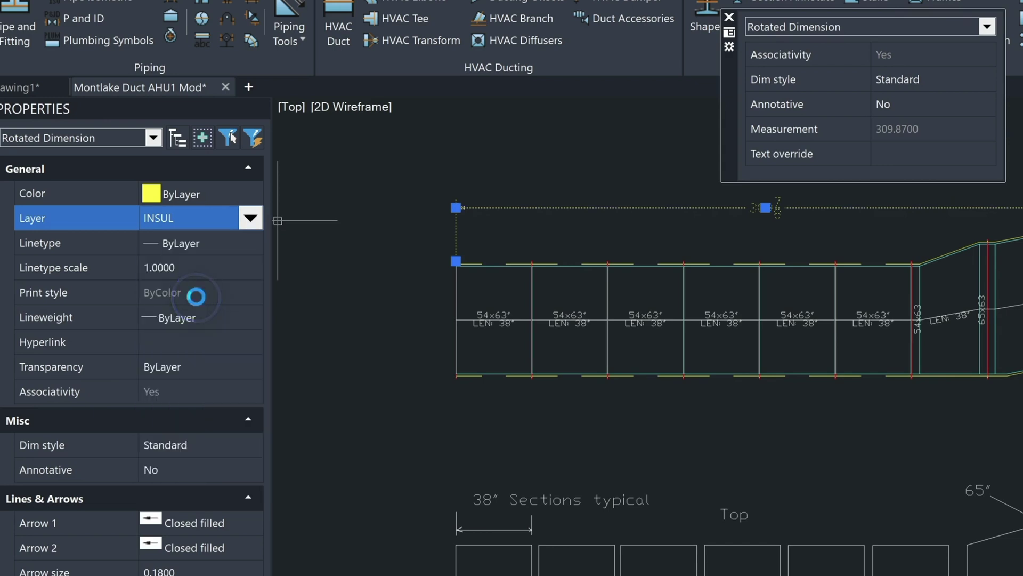
key("Escape")
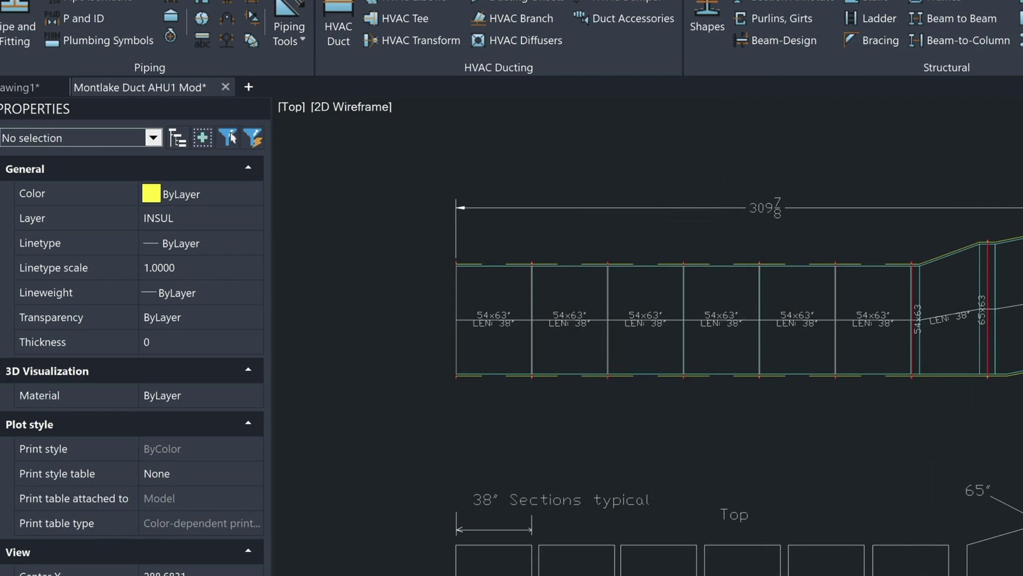
Step: In Mech-Q Duct Draw, set width 54 with Straight Duct (Size H) view and begin placing
left_click(1003, 70)
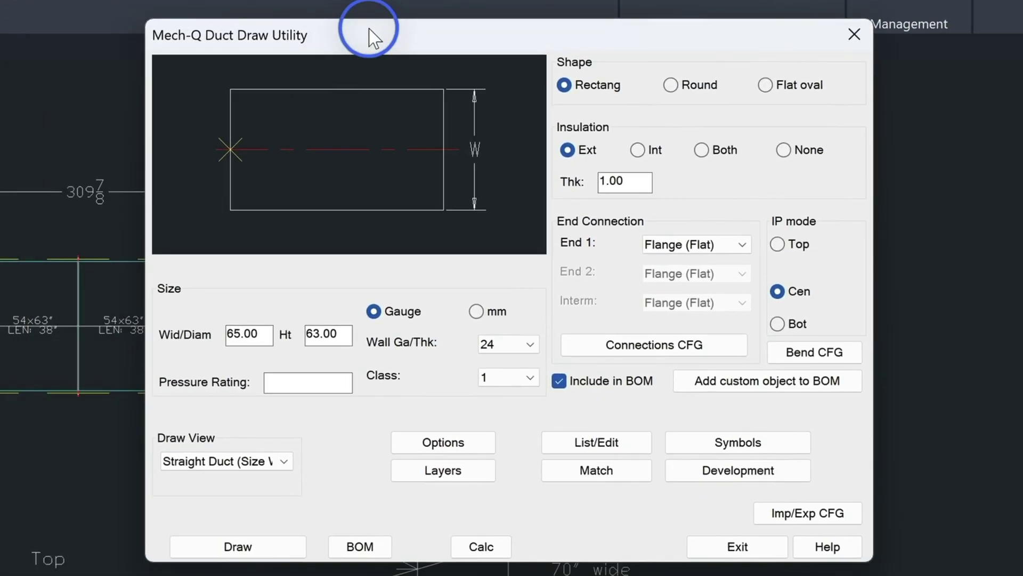
left_click(369, 29)
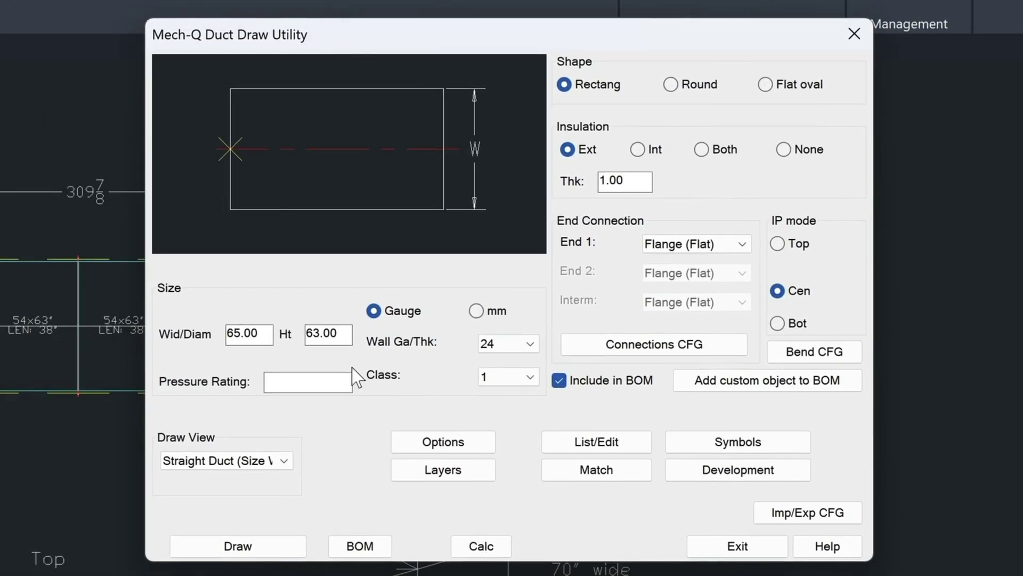
double_click(243, 339)
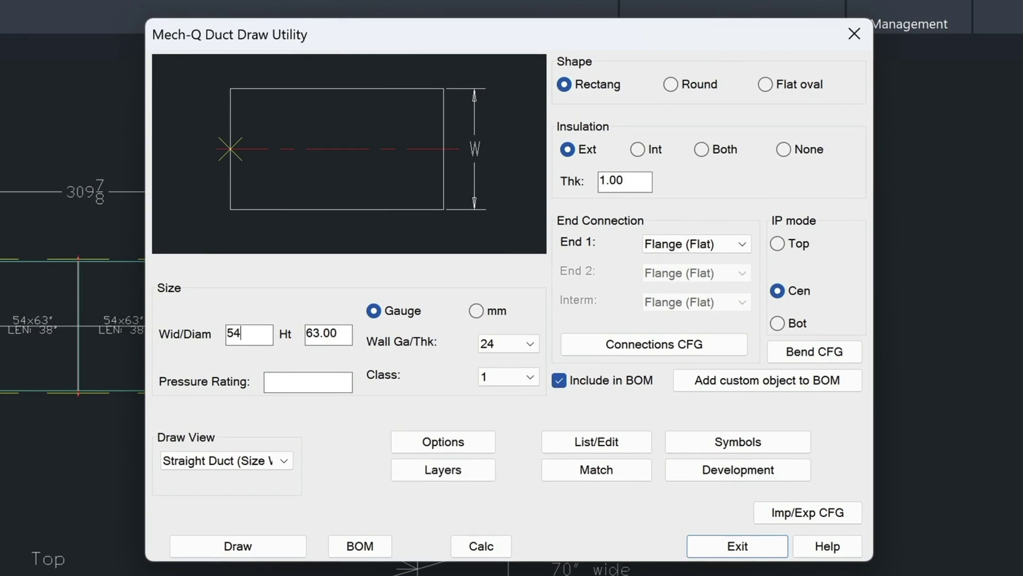
left_click(247, 458)
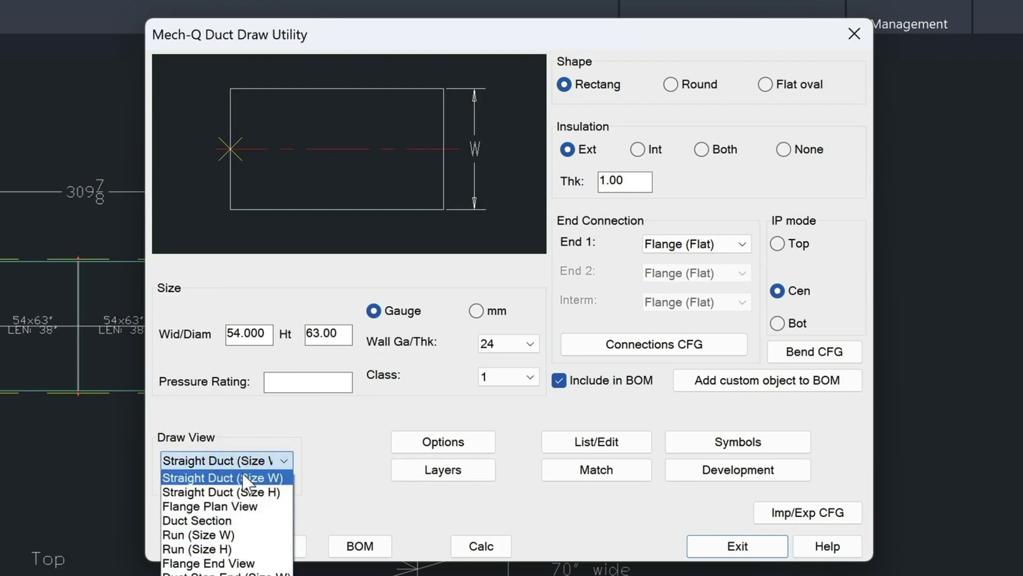
left_click(220, 492)
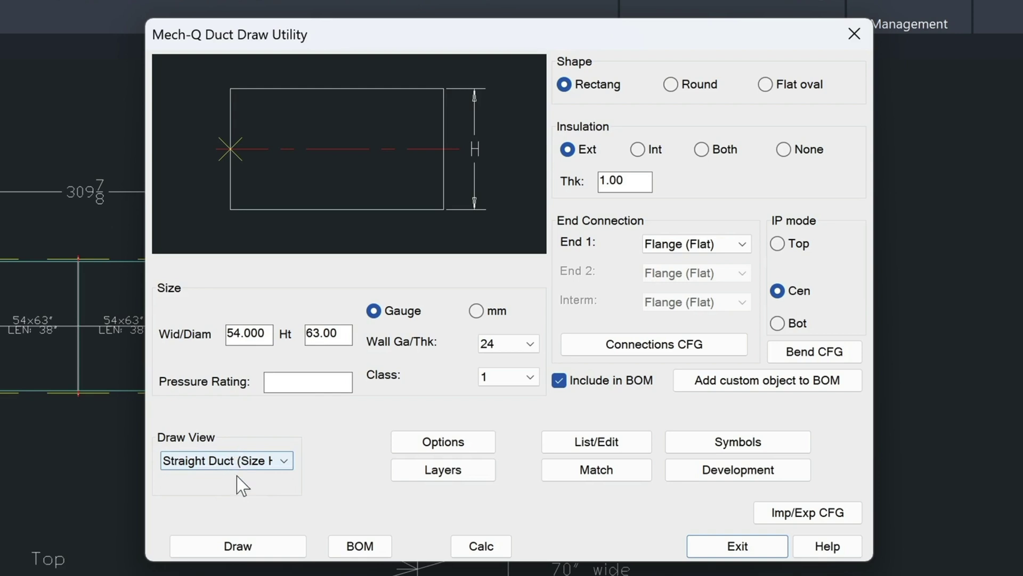
left_click(237, 546)
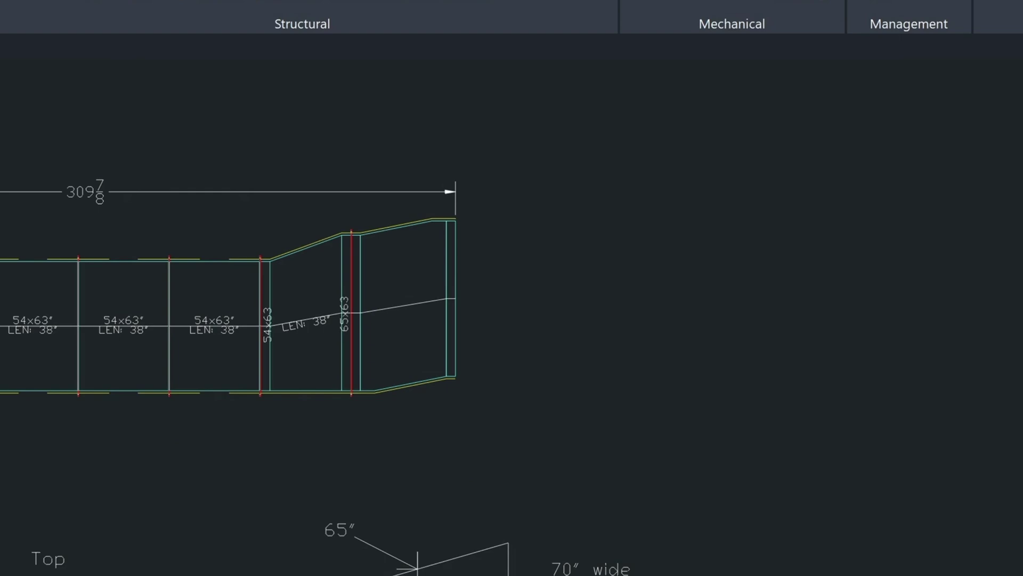
Step: Draw a single 38-inch 54x63 duct section rightward from the run's corner
left_click(174, 122)
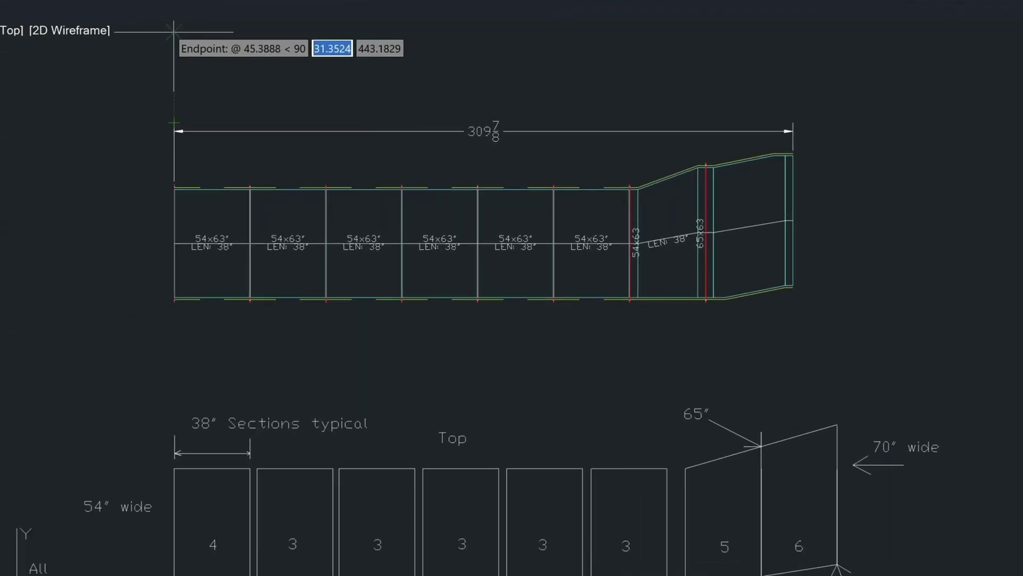
left_click(174, 31)
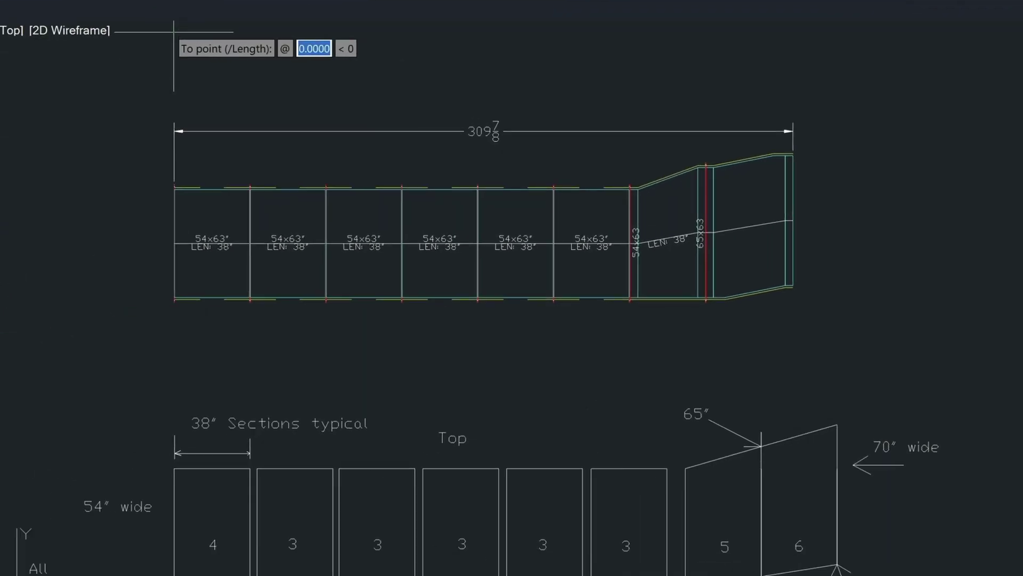
key("BackSpace")
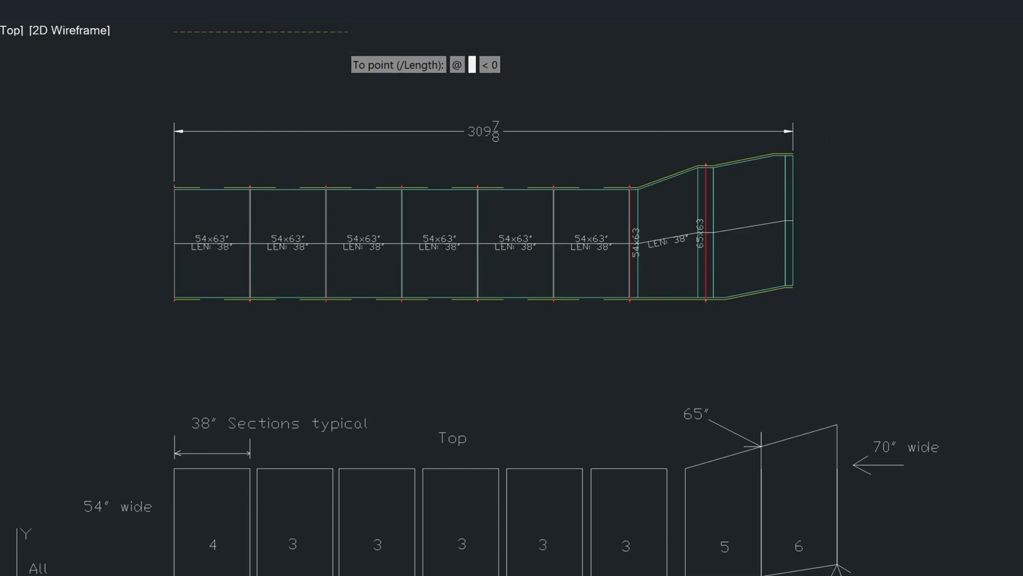
type("2")
type("8")
key("Return")
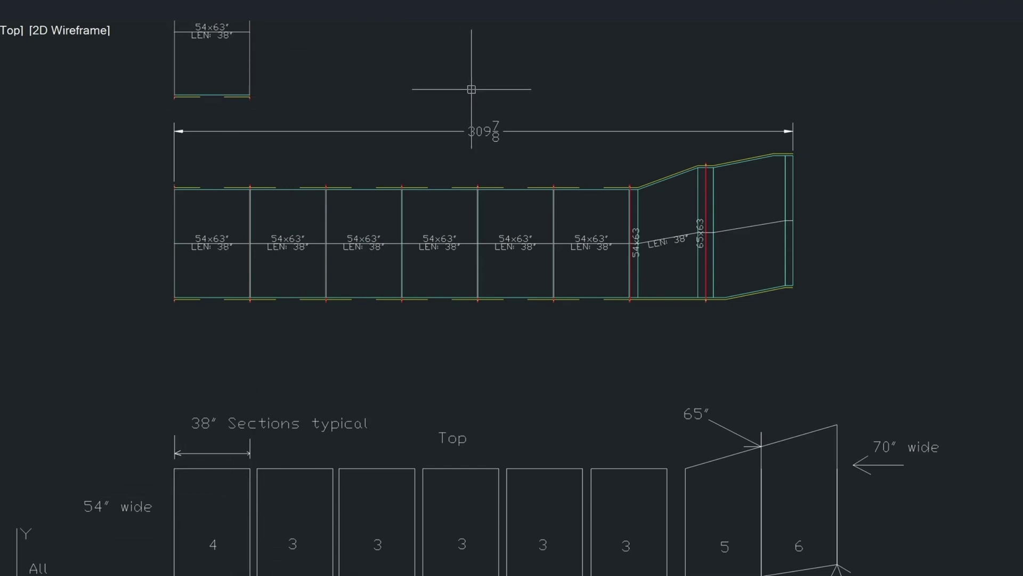
middle_click_drag(472, 89, 469, 218)
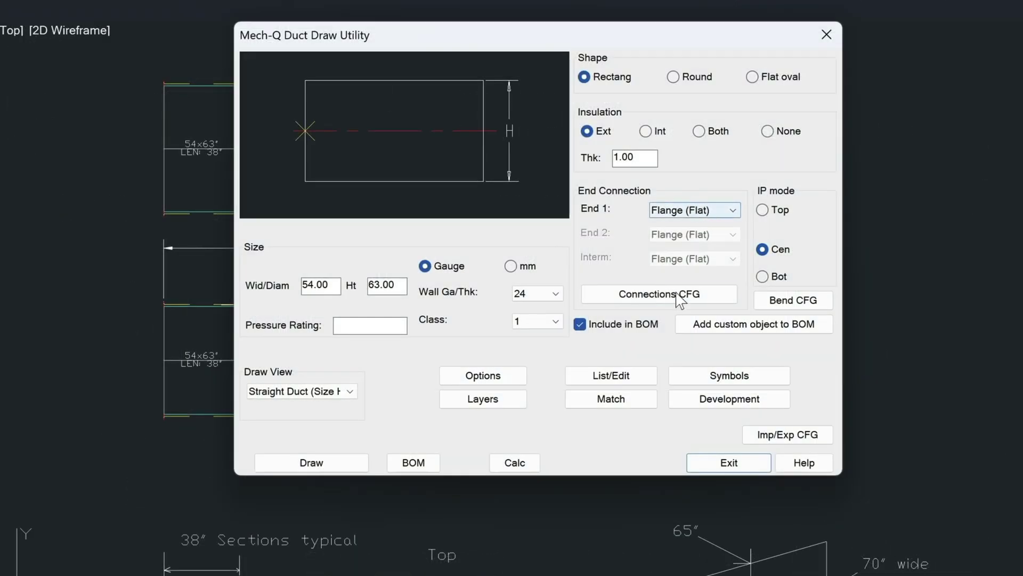
Step: Review the Connections CFG settings and dismiss the Duct Draw Utility
left_click(675, 296)
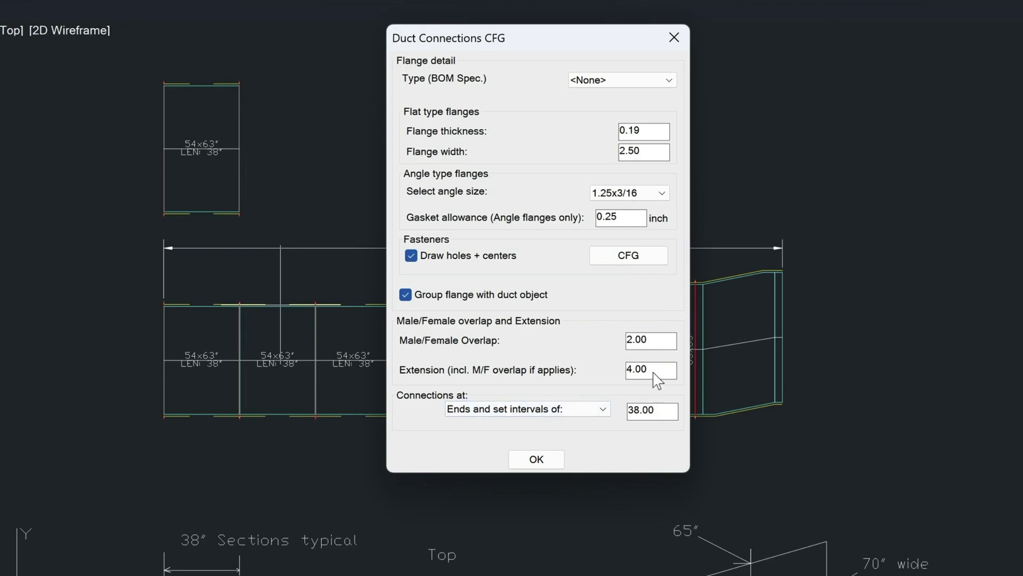
left_click(674, 37)
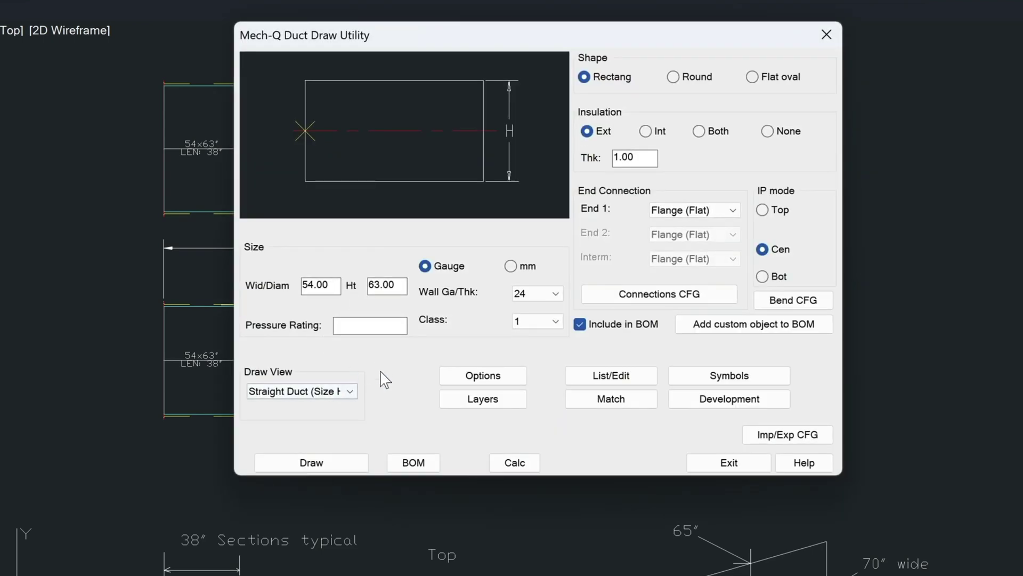
left_click(413, 525)
Step: Erase the trial duct section and restart Straight Duct (Size H) placement
left_click(266, 230)
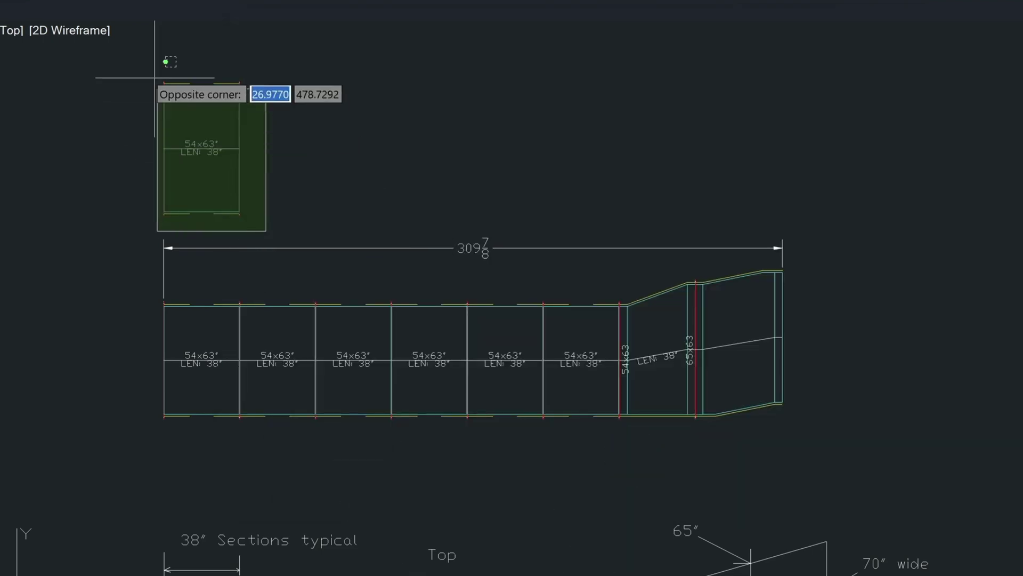
left_click(145, 58)
key("Delete")
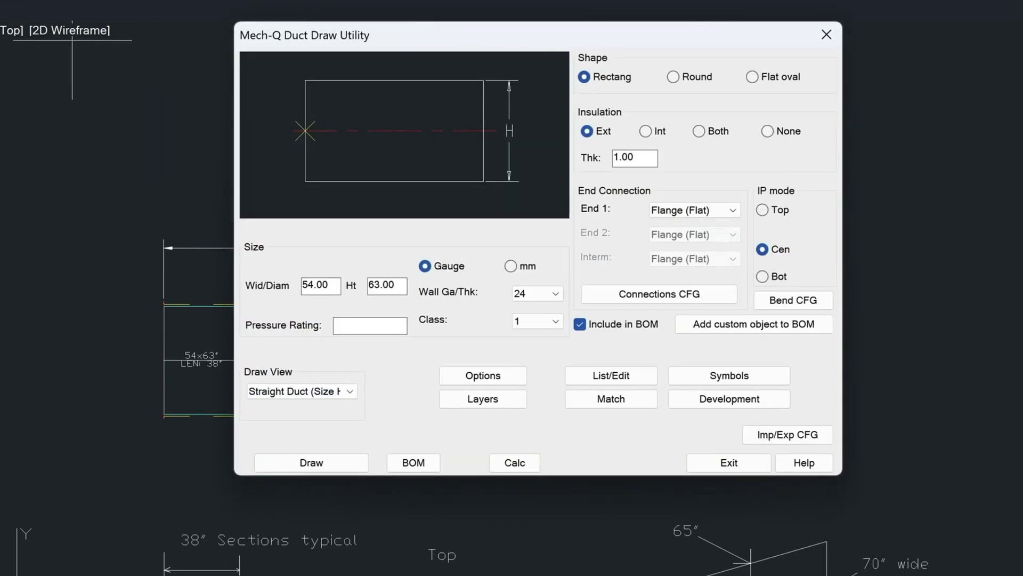
left_click(330, 391)
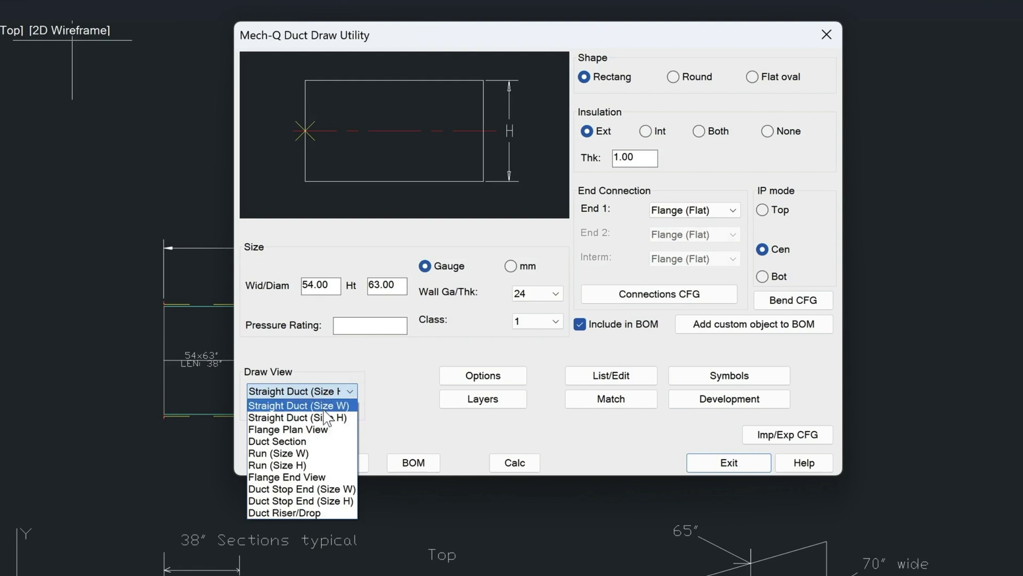
left_click(327, 418)
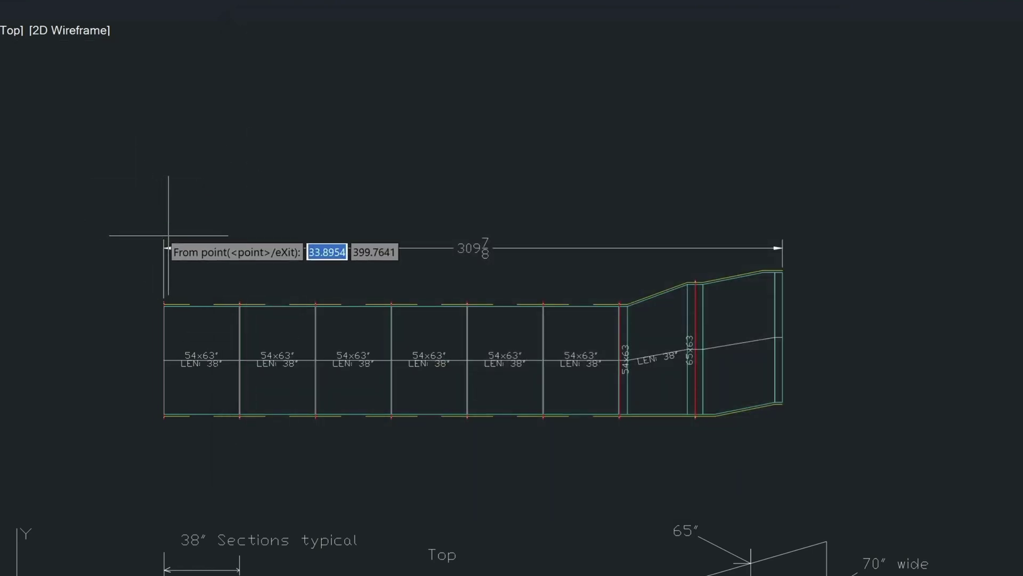
Step: Place the 54x63 duct row from its start point with length 19, giving four 38-inch sections
left_click(164, 129)
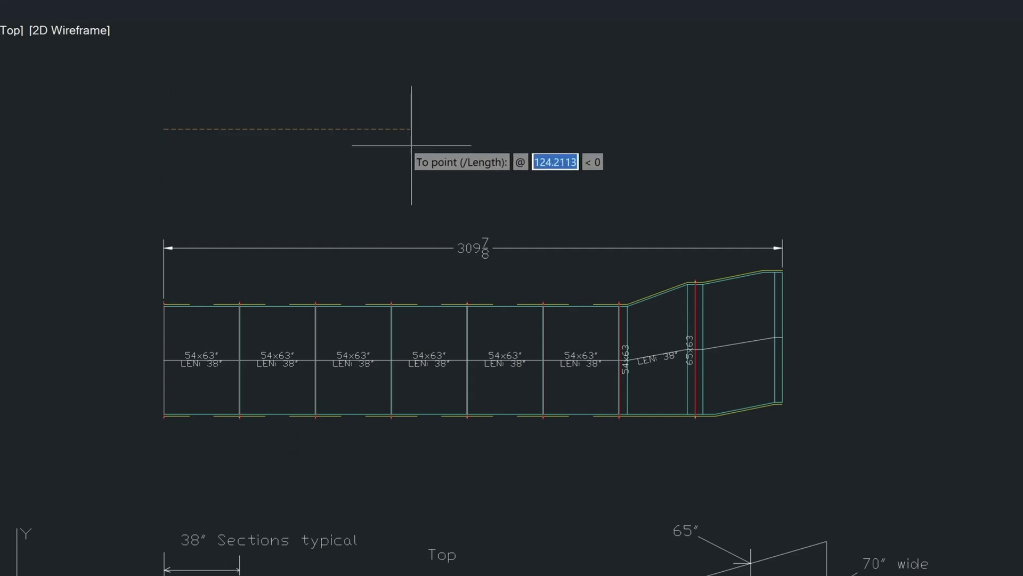
type("19")
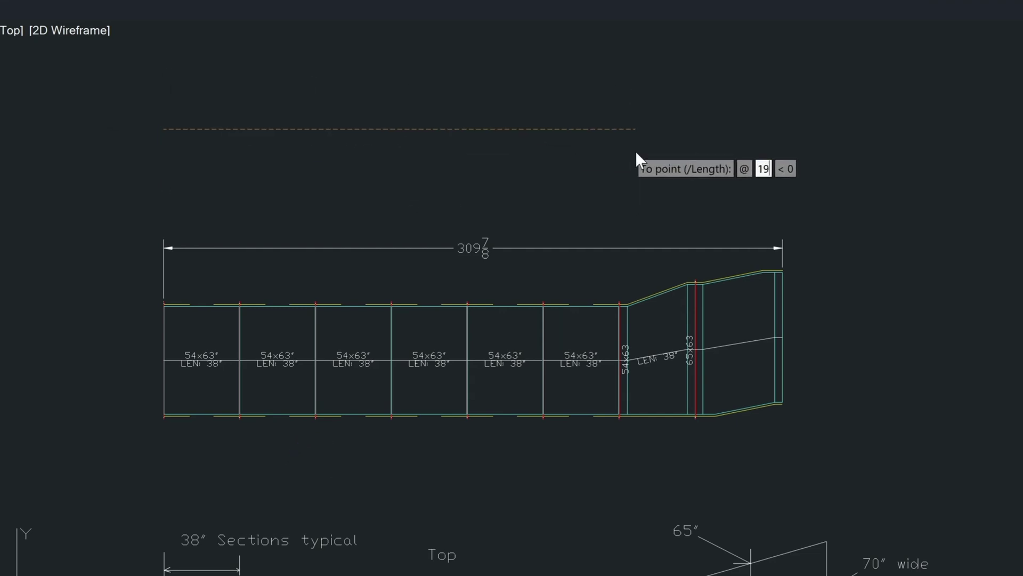
key("Return")
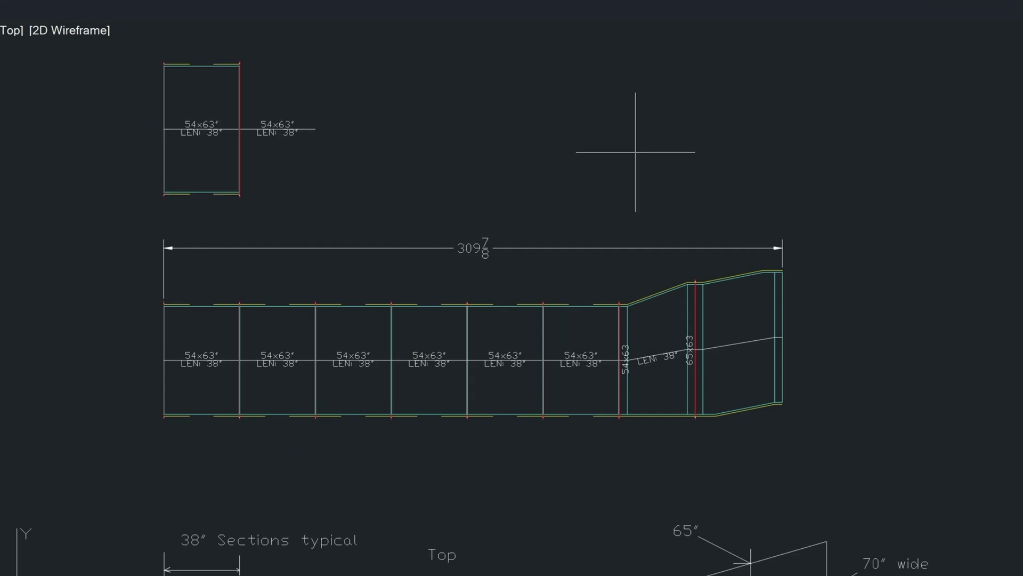